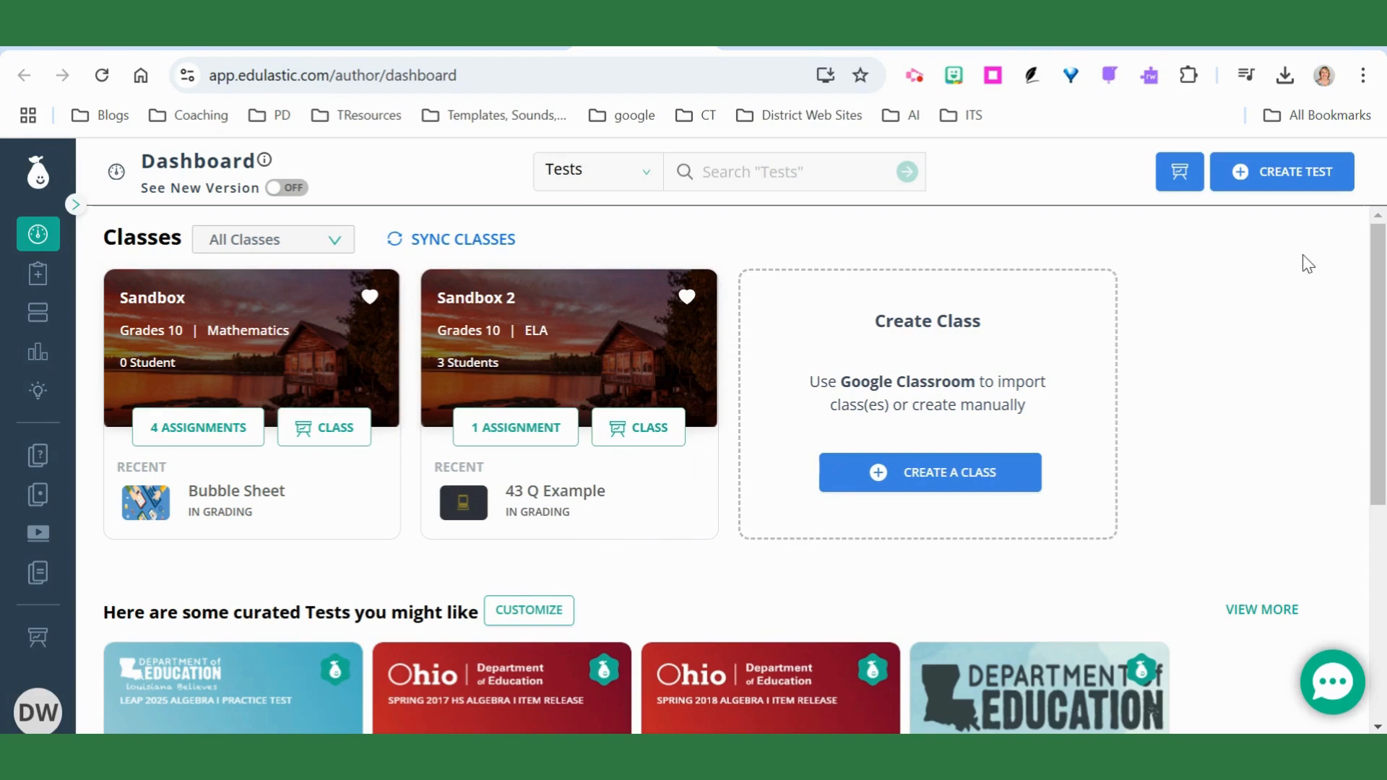
# Create a new Snap Quiz as a blank answer-only assessment
pyautogui.click(1288, 185)
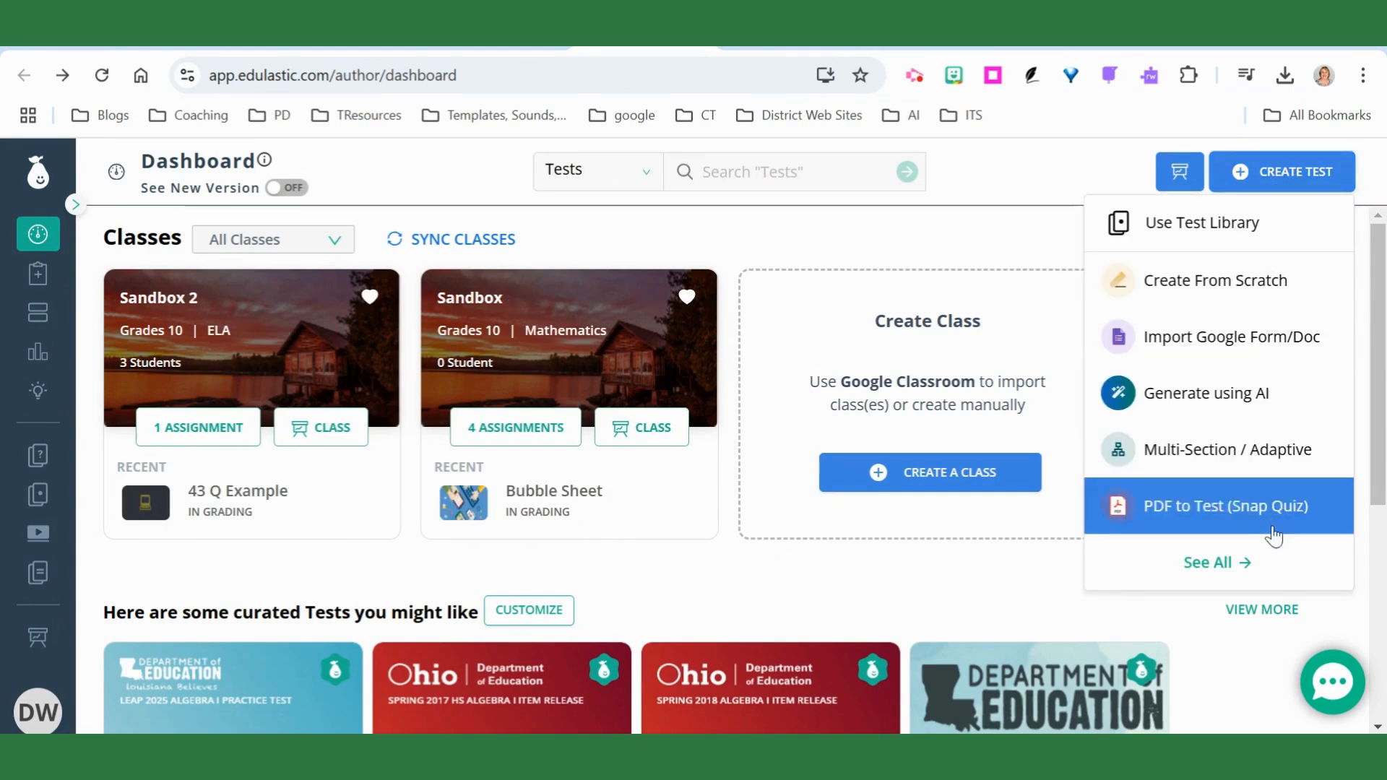
pyautogui.click(1224, 565)
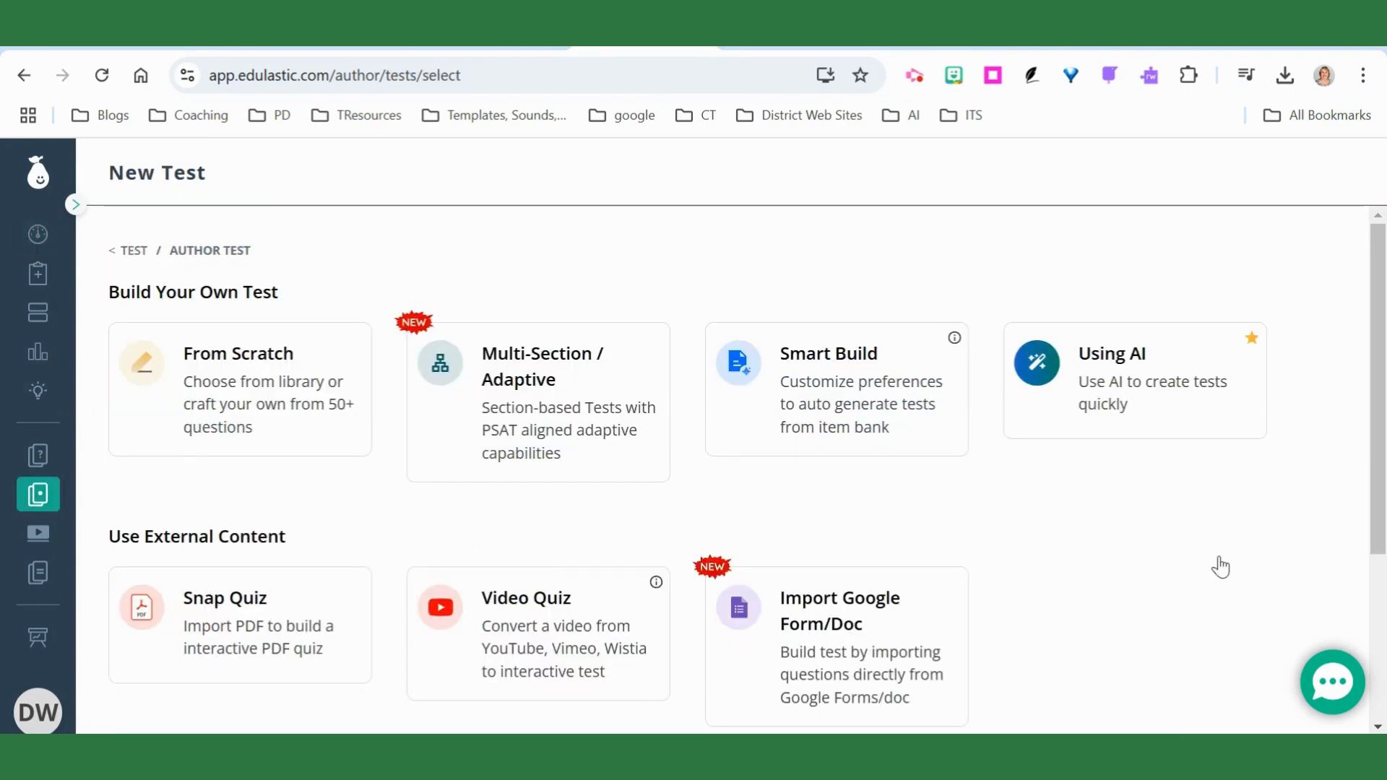
pyautogui.scroll(-2, 340, 495)
pyautogui.scroll(-1, 336, 497)
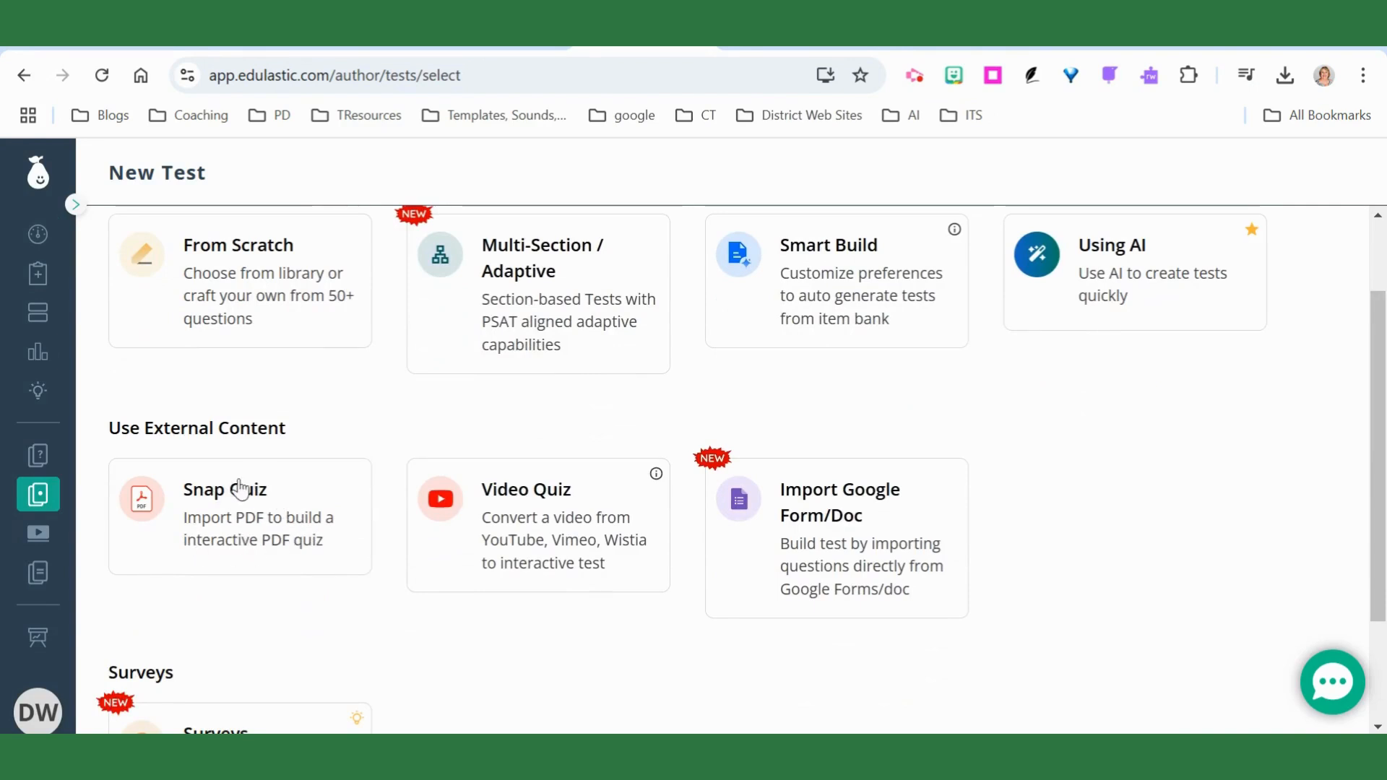
pyautogui.click(266, 521)
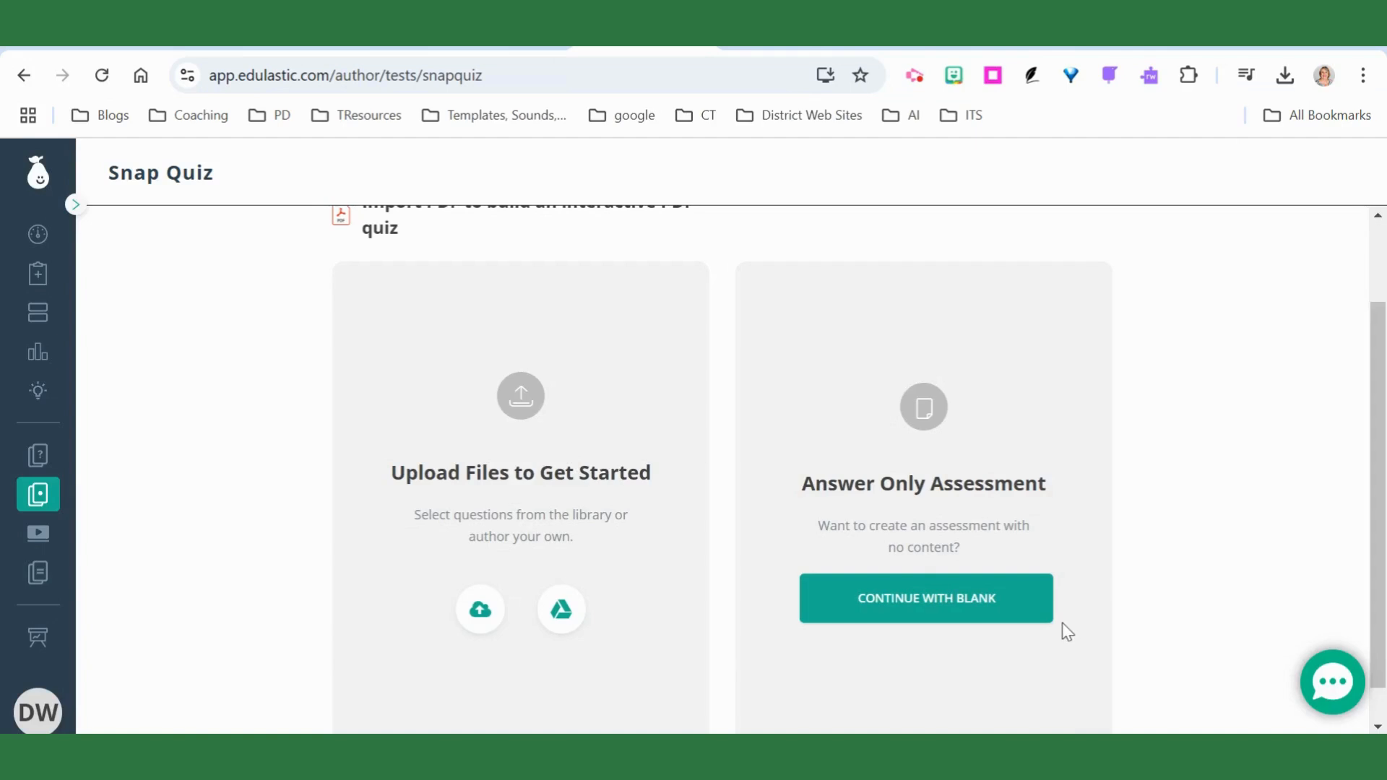
pyautogui.click(948, 611)
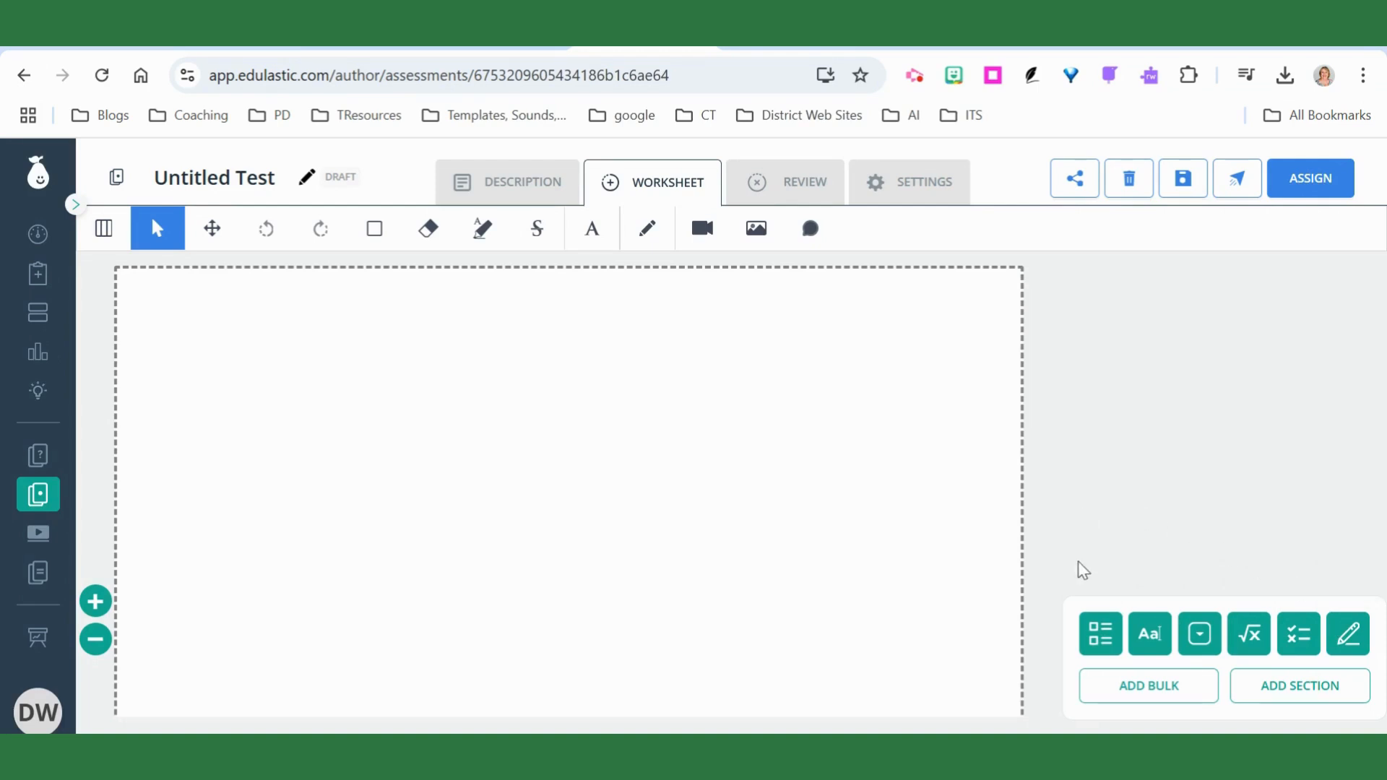
# Add two multiple-choice questions with options A to D, marking B correct for question 1 and C for question 2
pyautogui.click(1099, 639)
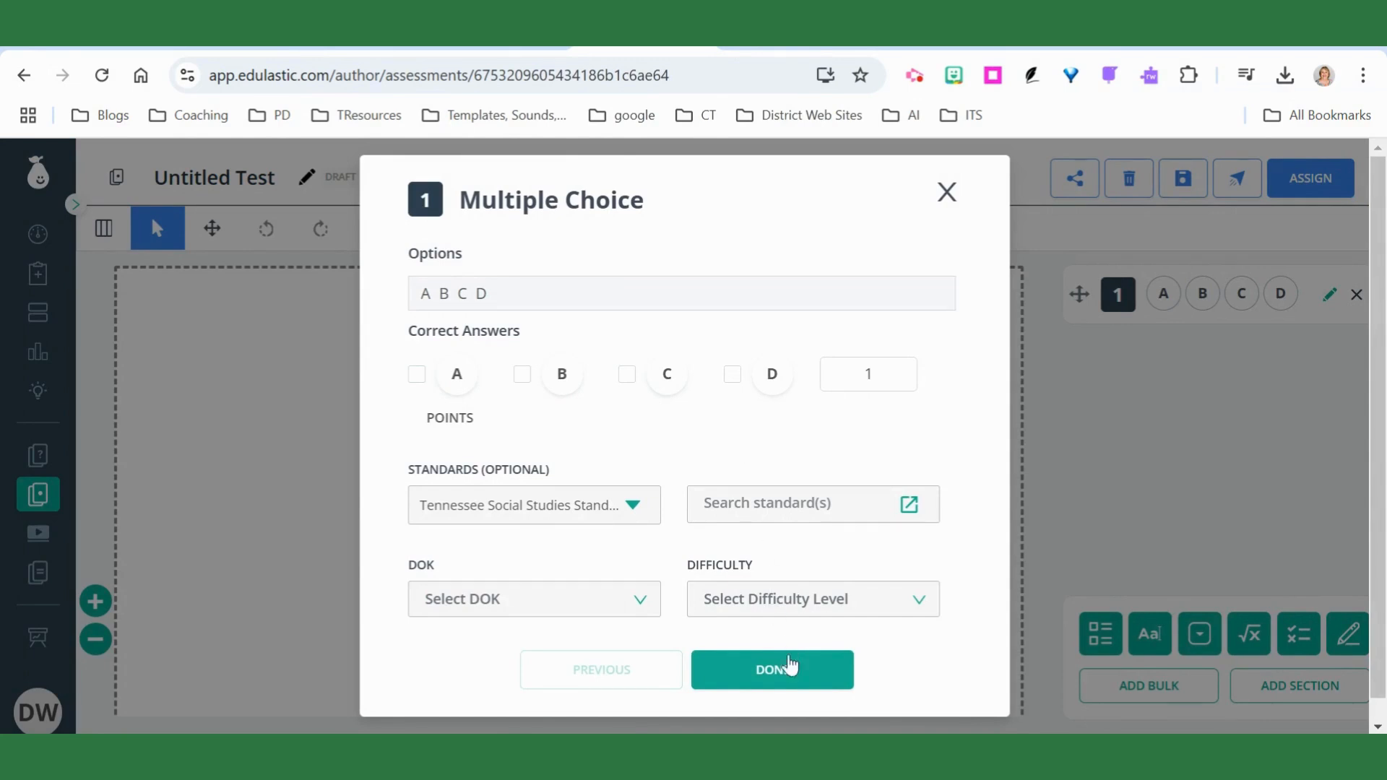
pyautogui.click(522, 374)
pyautogui.click(770, 680)
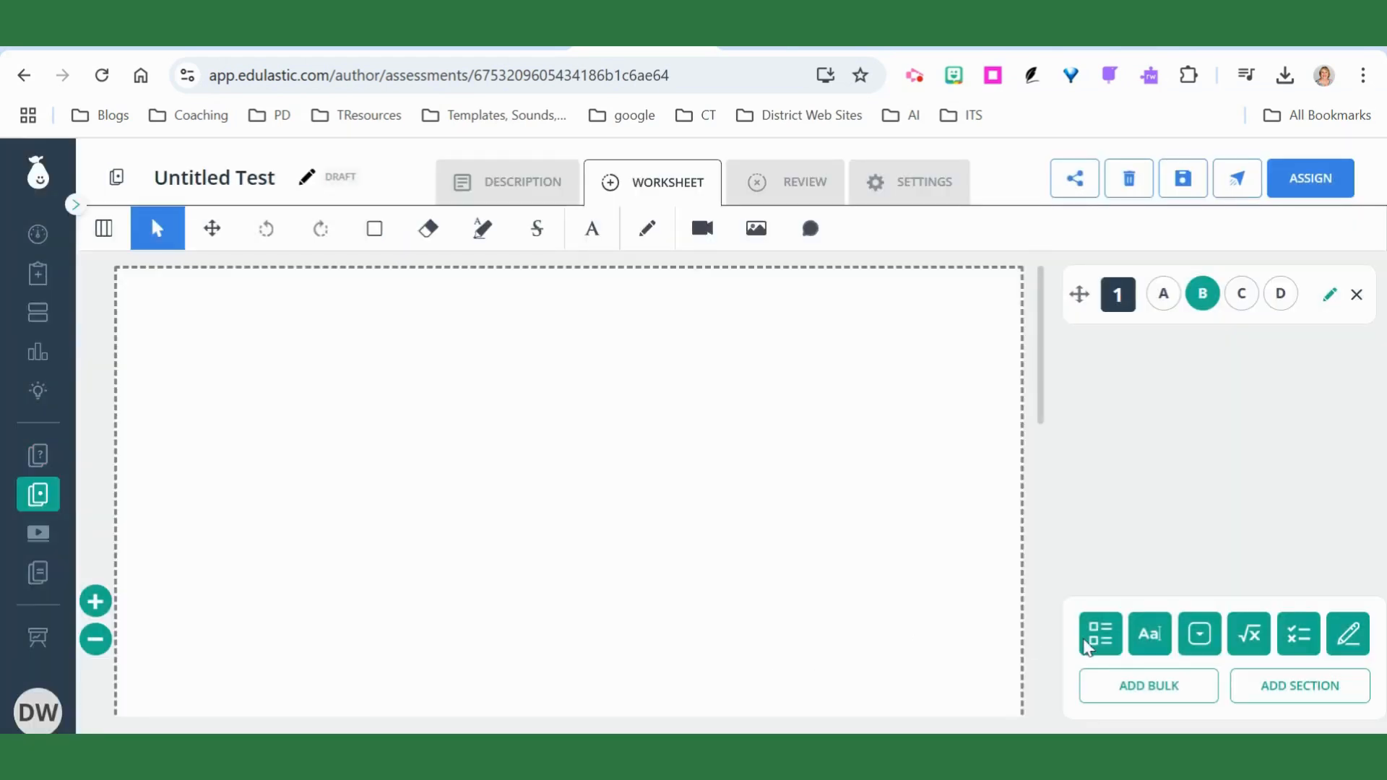
pyautogui.click(1102, 636)
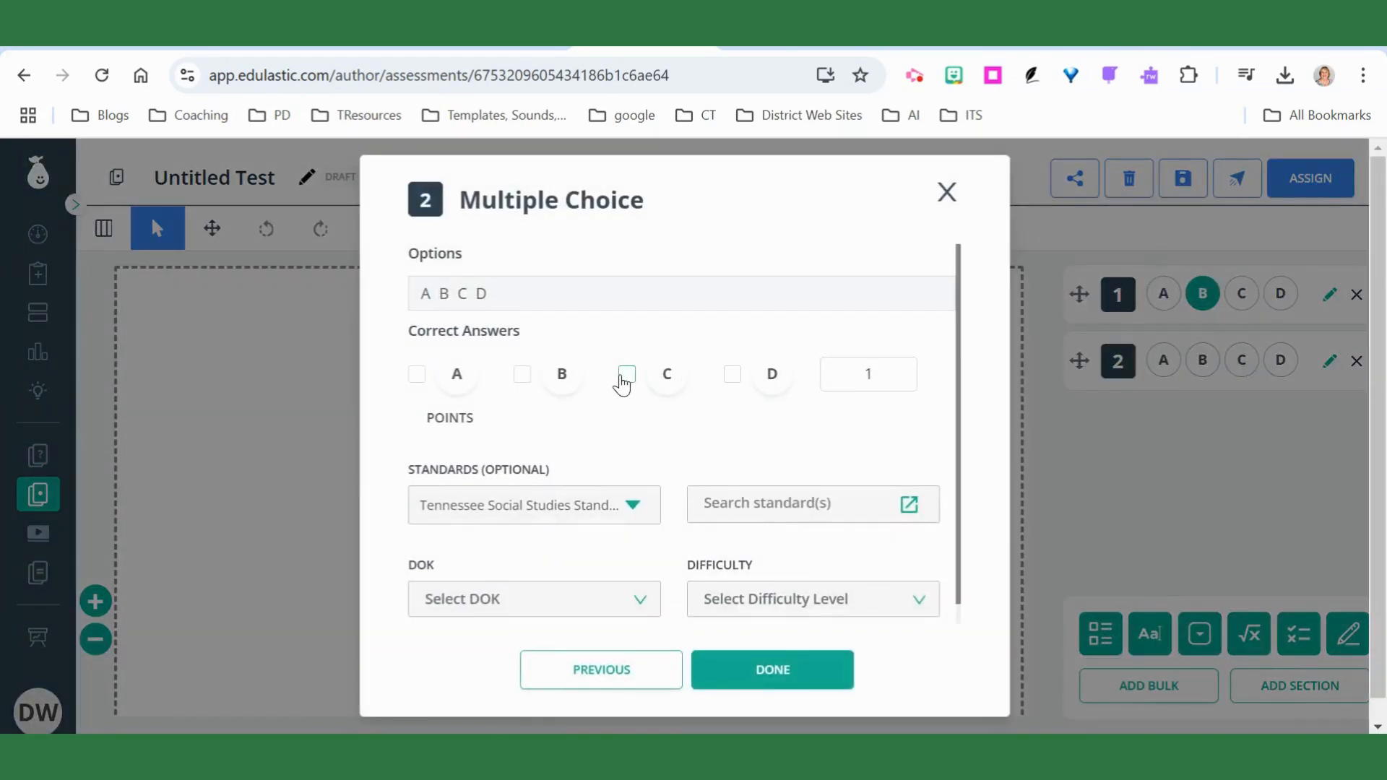
pyautogui.click(626, 374)
pyautogui.click(808, 685)
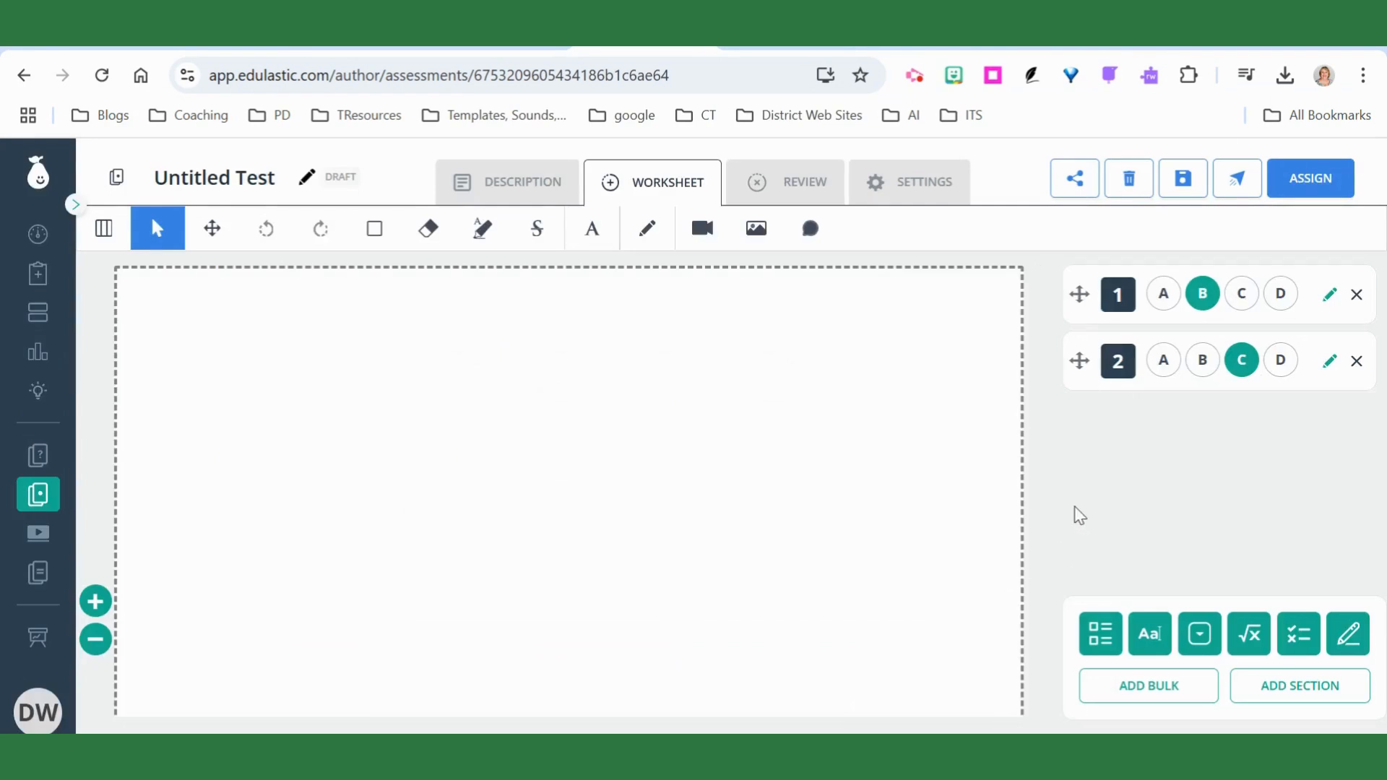
# Bulk-add five multiple-choice questions and mark D, C, A and C as the correct answers for questions 3, 4, 5 and 7
pyautogui.click(1151, 686)
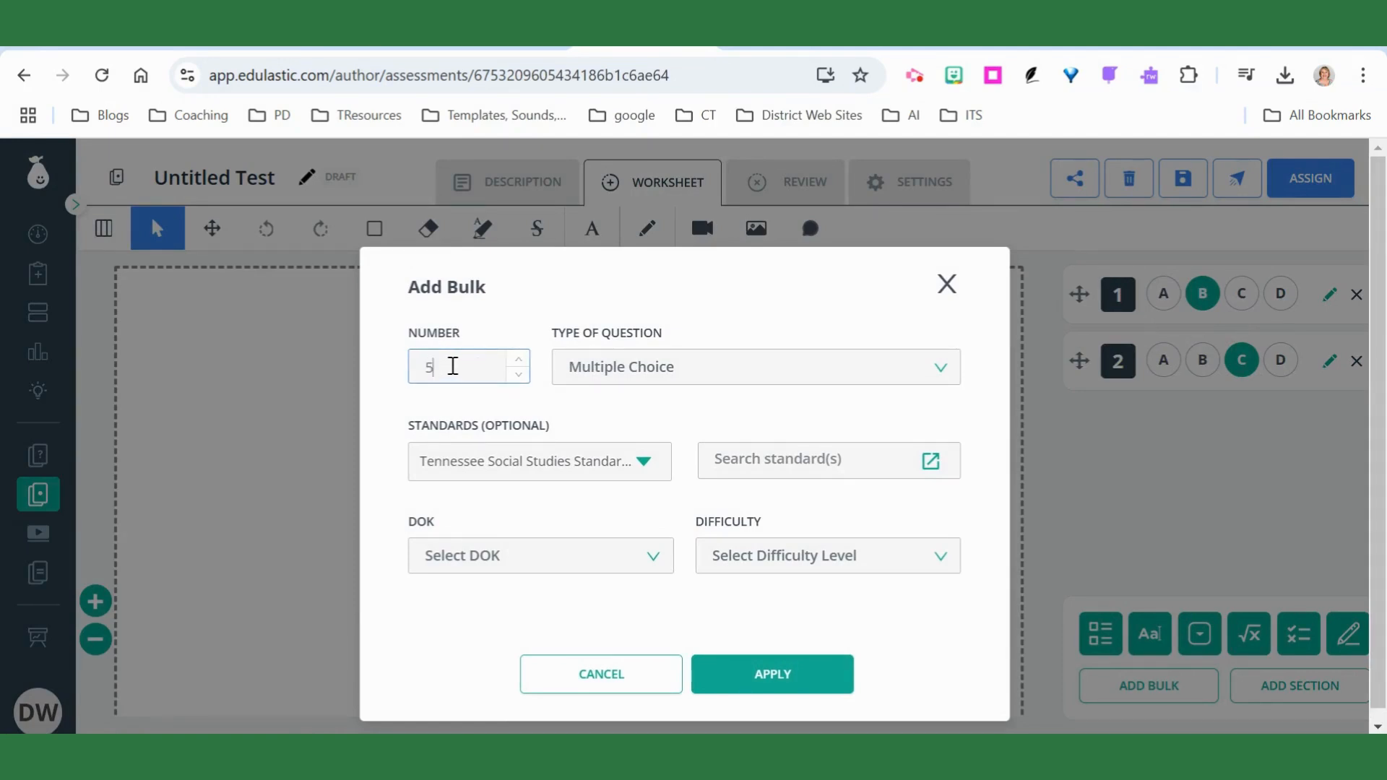
pyautogui.click(796, 681)
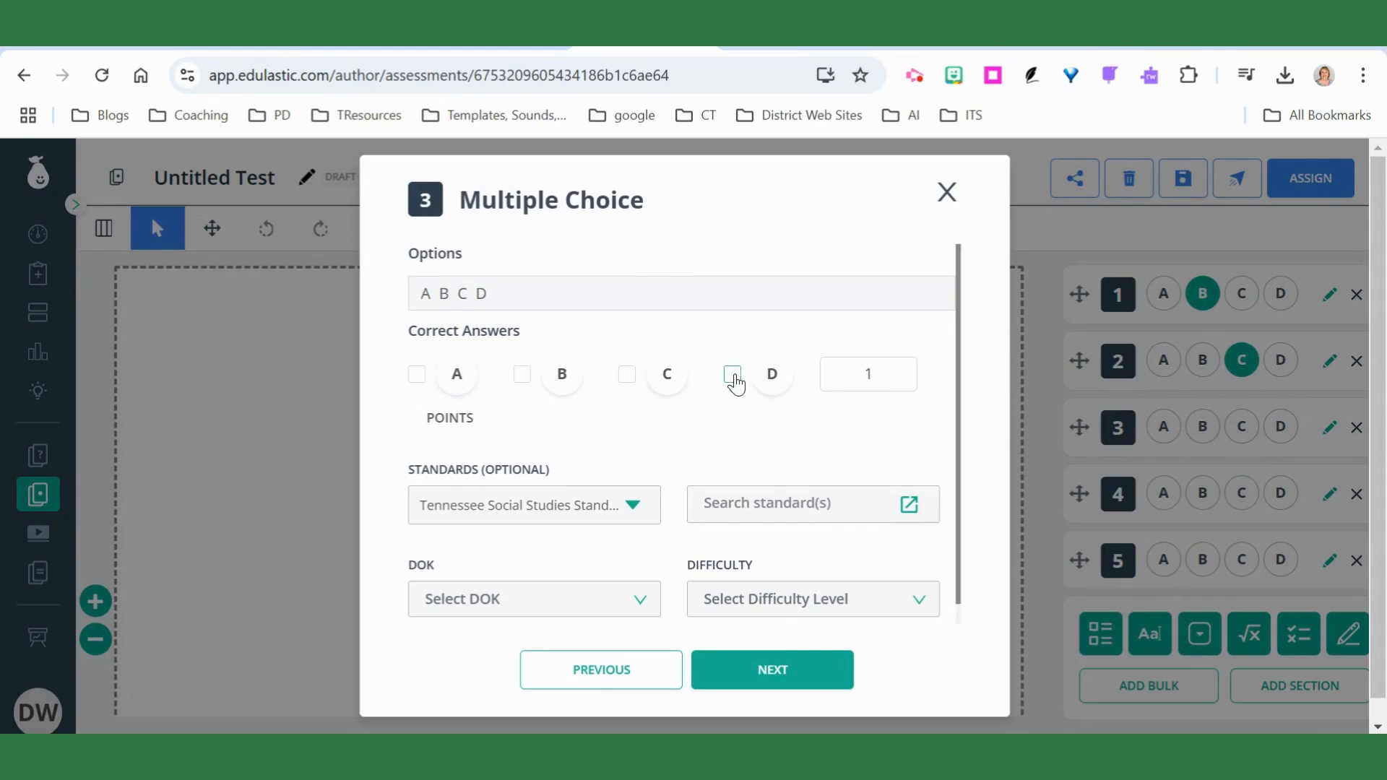
pyautogui.click(732, 374)
pyautogui.click(793, 677)
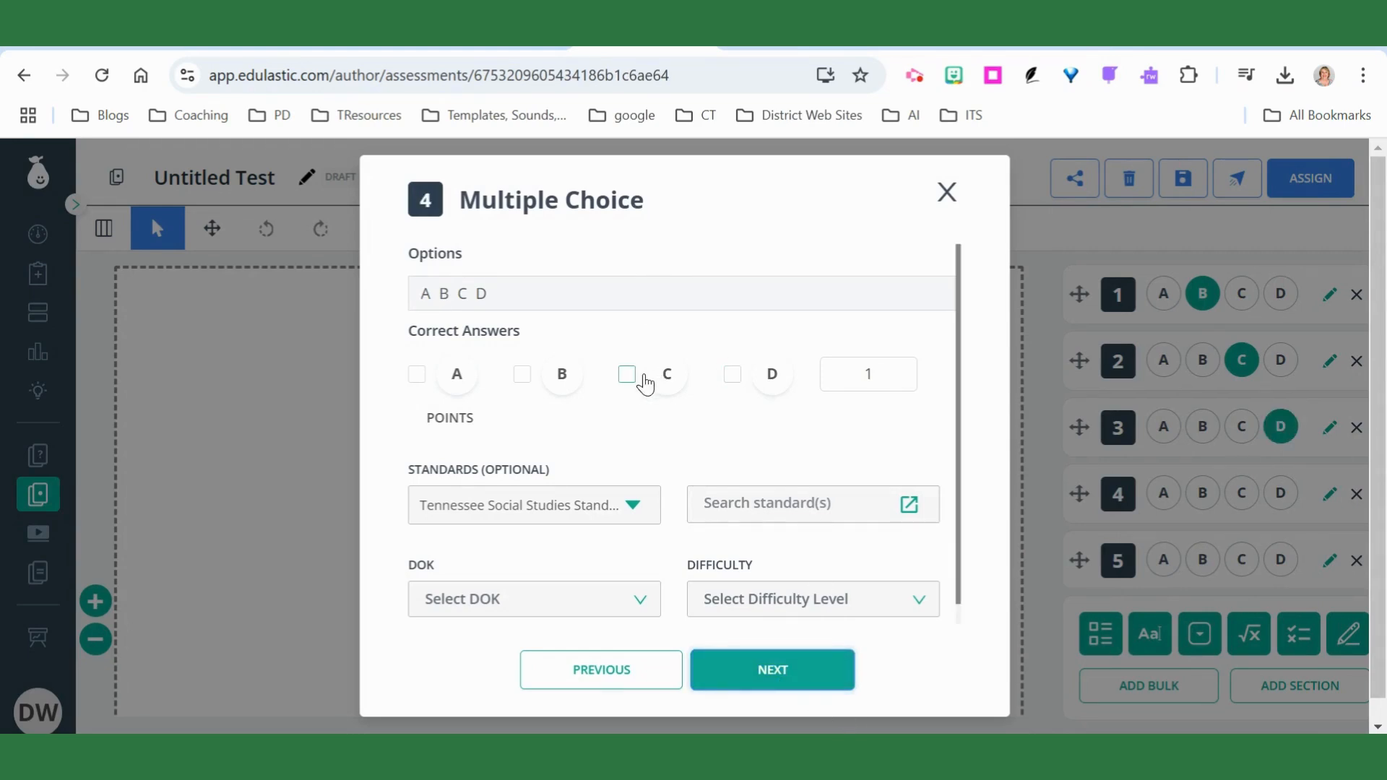
pyautogui.click(627, 378)
pyautogui.click(777, 673)
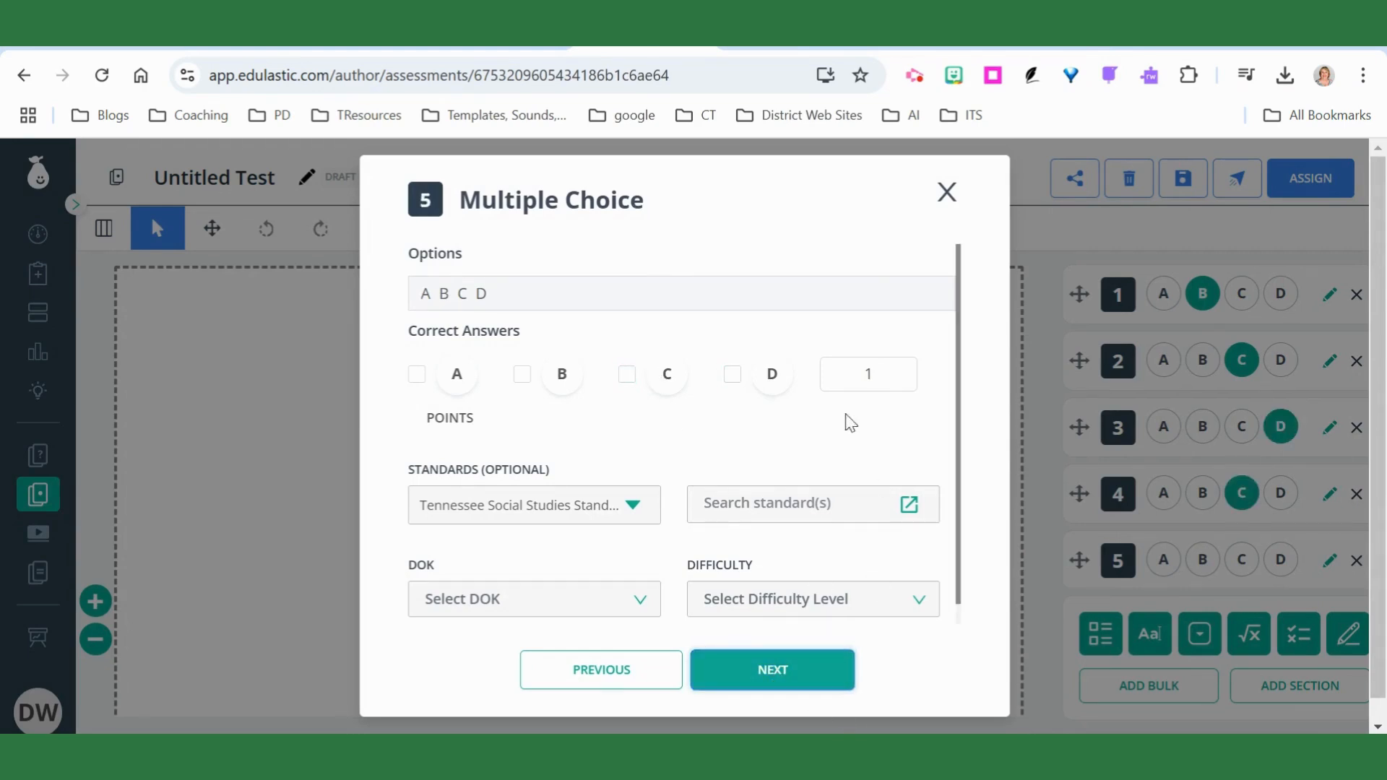
pyautogui.click(438, 392)
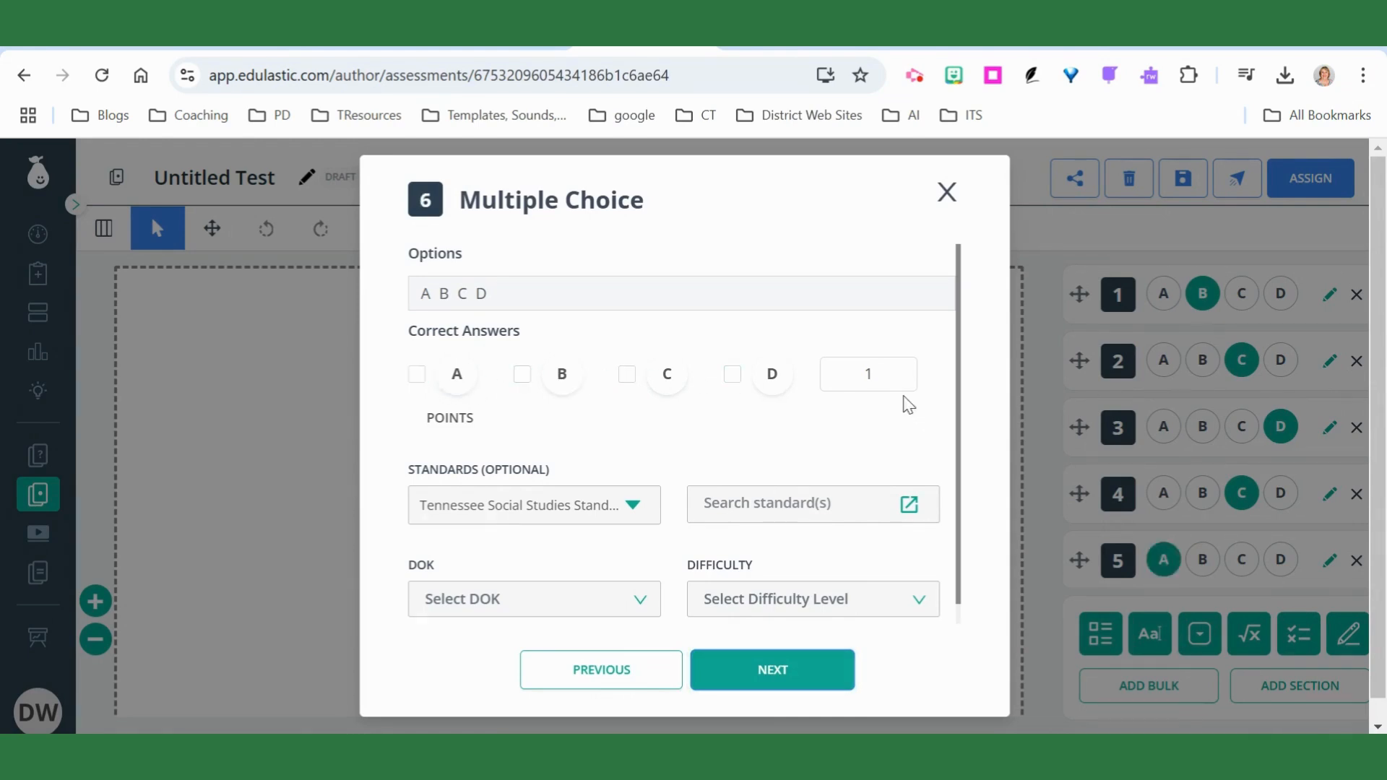
pyautogui.click(792, 683)
pyautogui.click(625, 375)
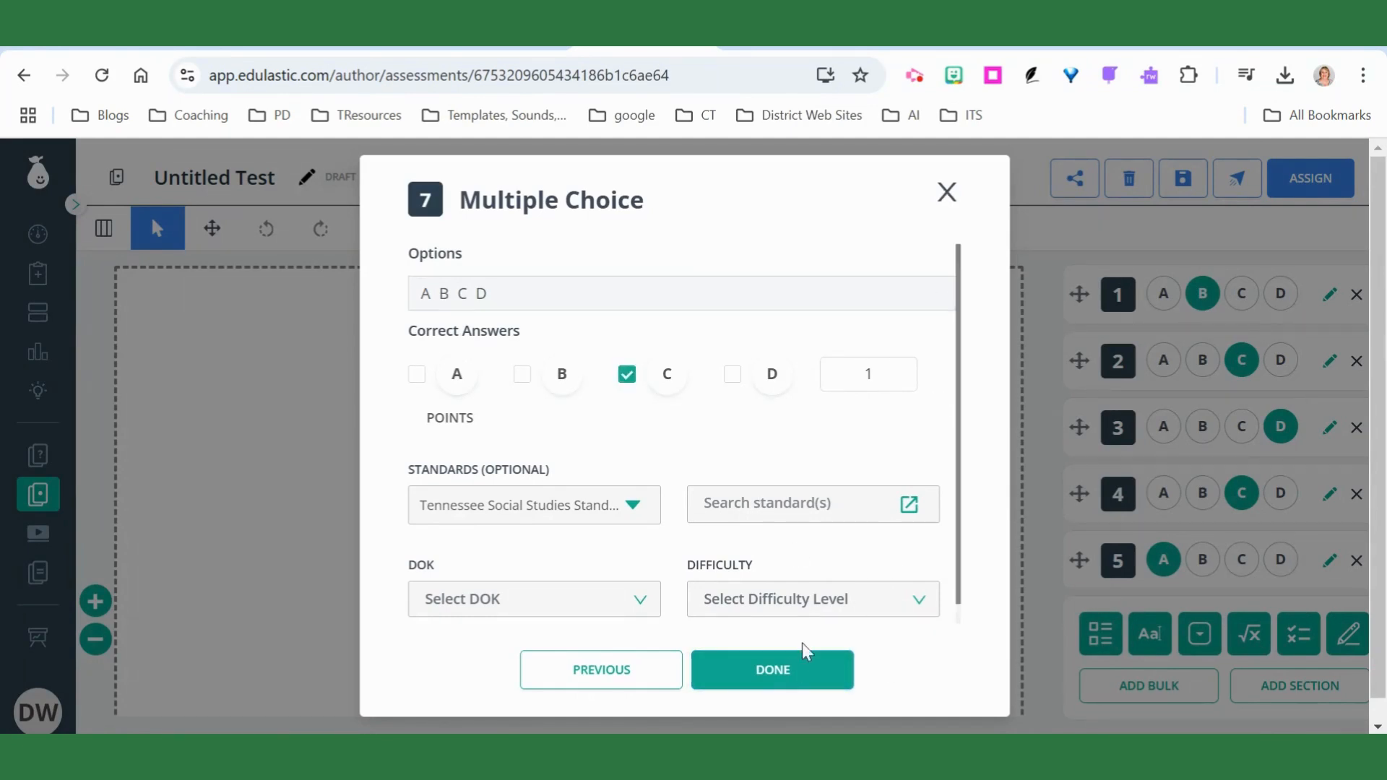
pyautogui.click(824, 670)
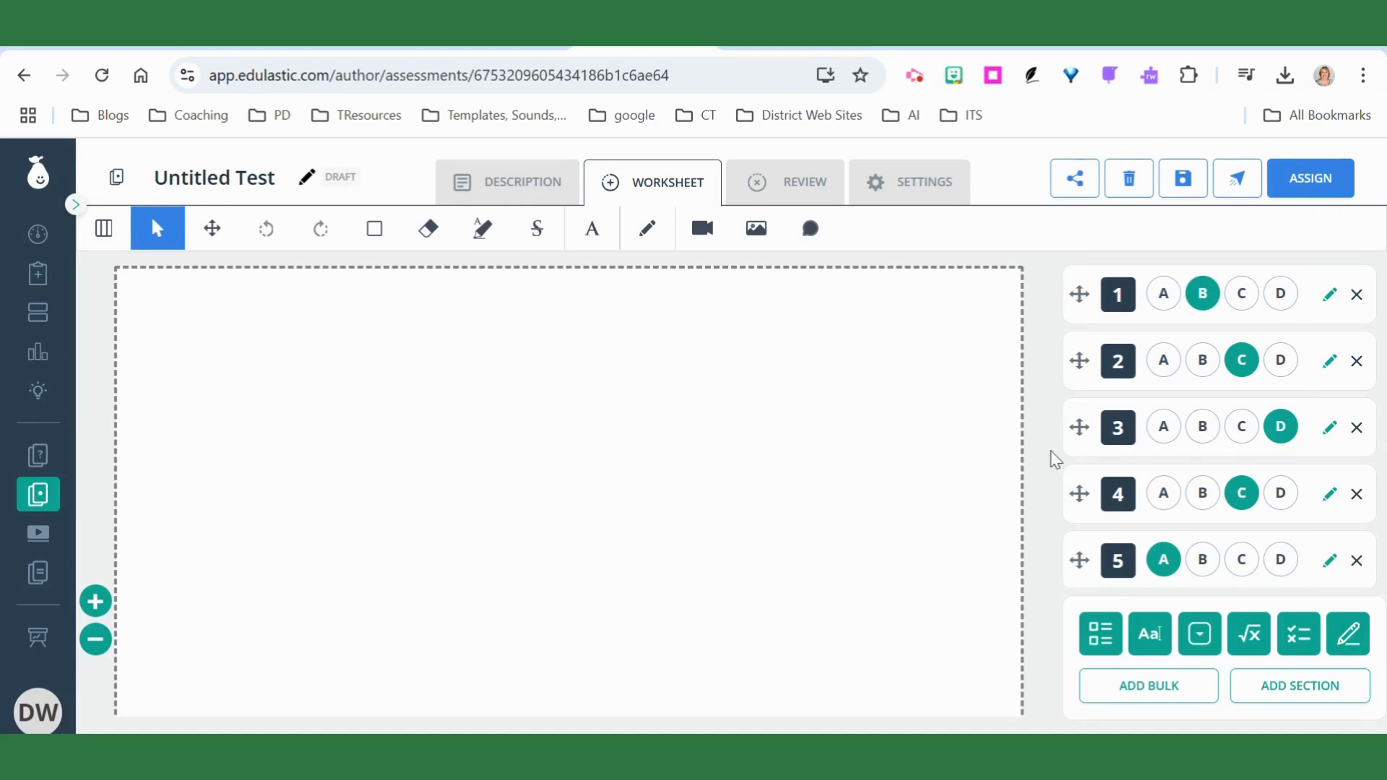
# Try to assign the test, and mark B as the correct answer for question 6
pyautogui.click(1330, 187)
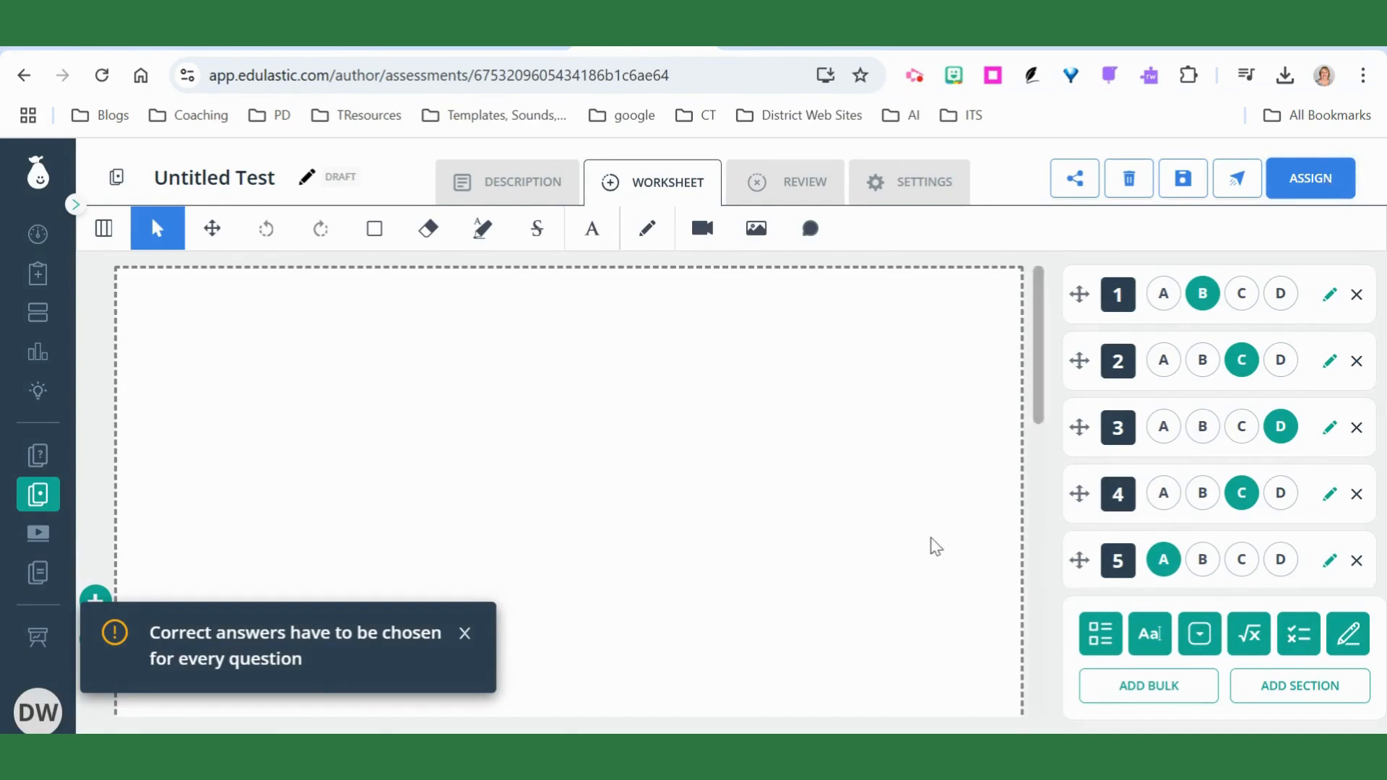
pyautogui.scroll(-2, 1186, 455)
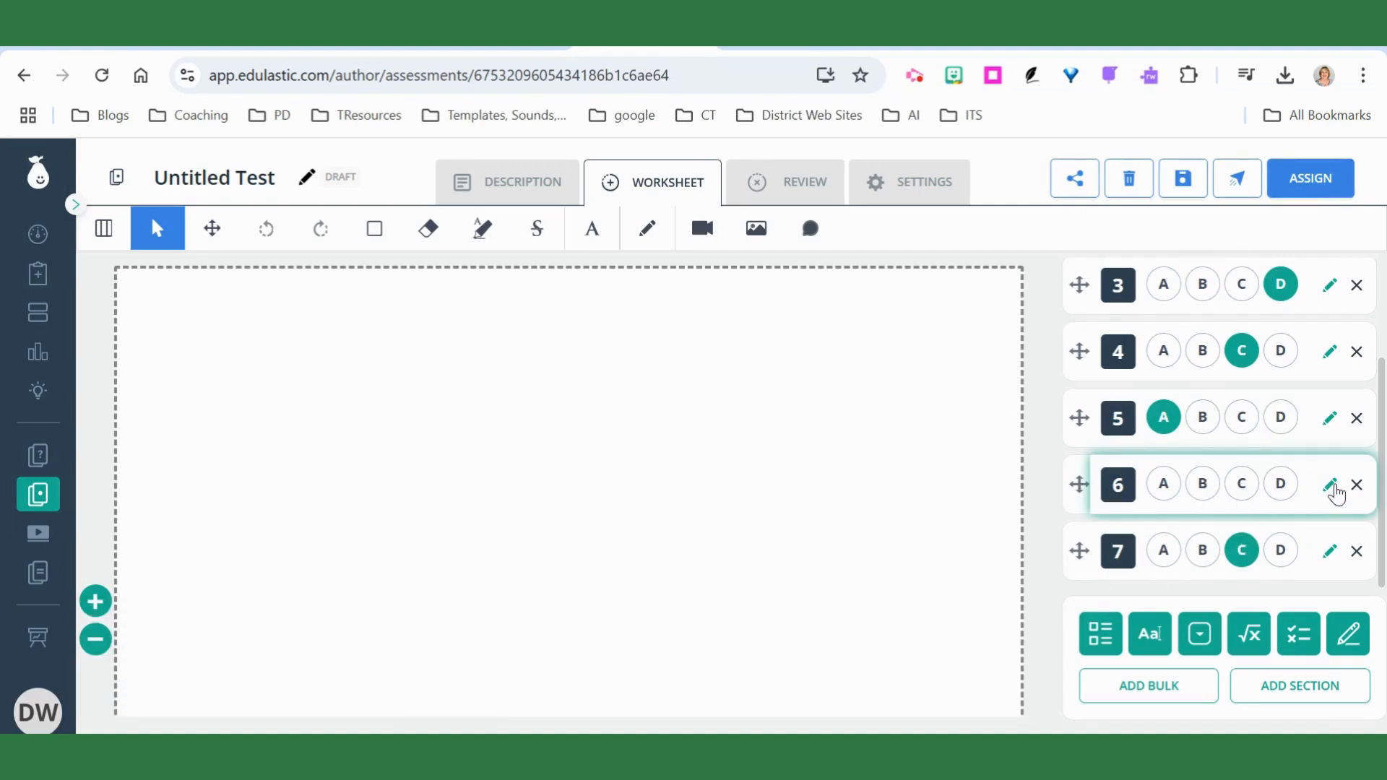
pyautogui.click(1330, 485)
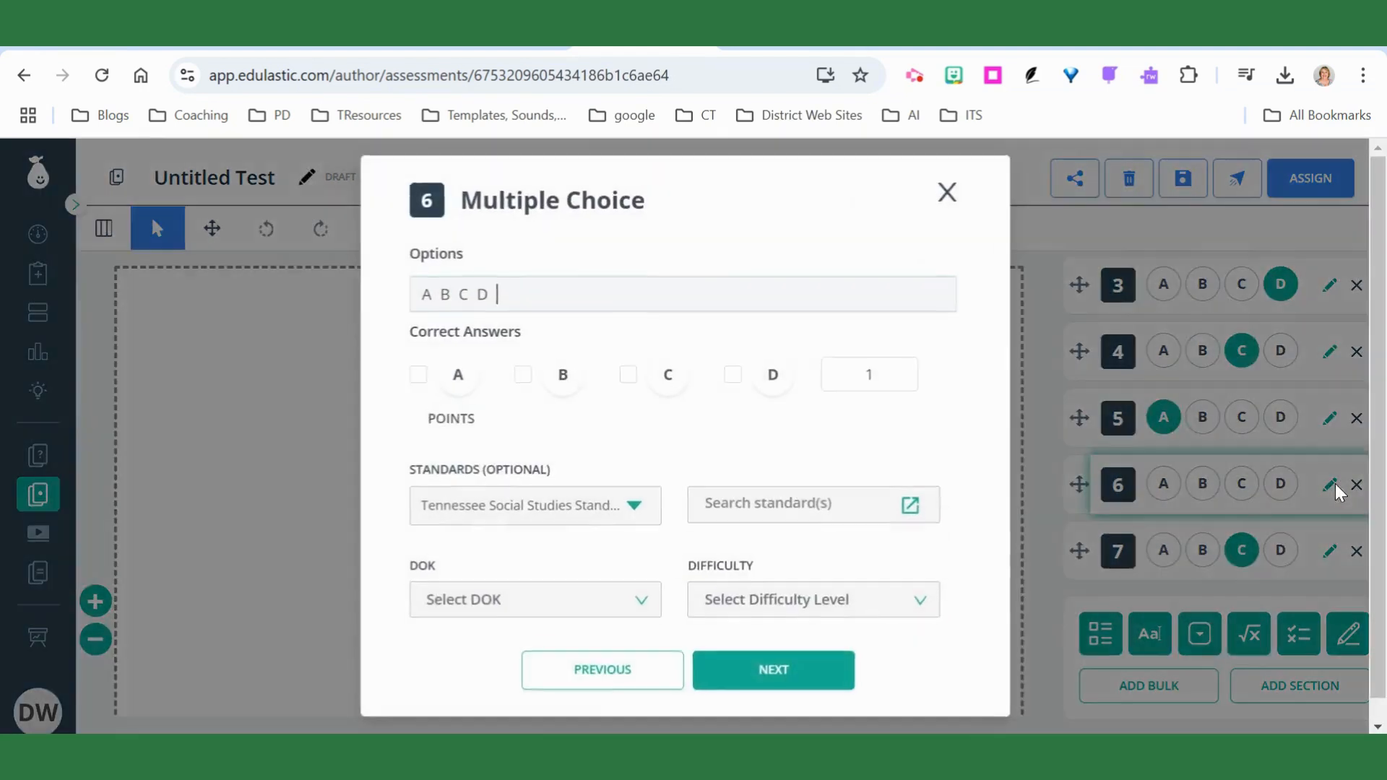
pyautogui.click(521, 374)
pyautogui.click(806, 679)
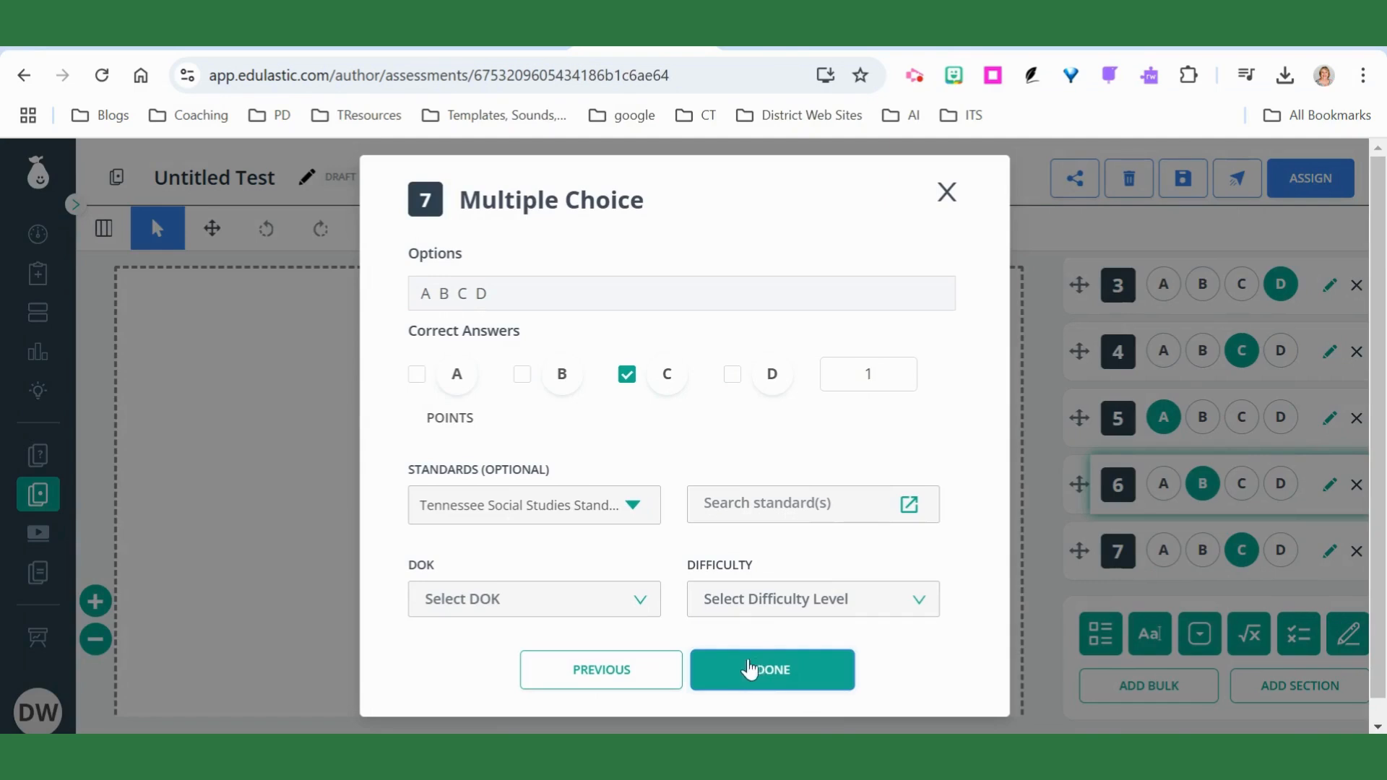
pyautogui.click(759, 676)
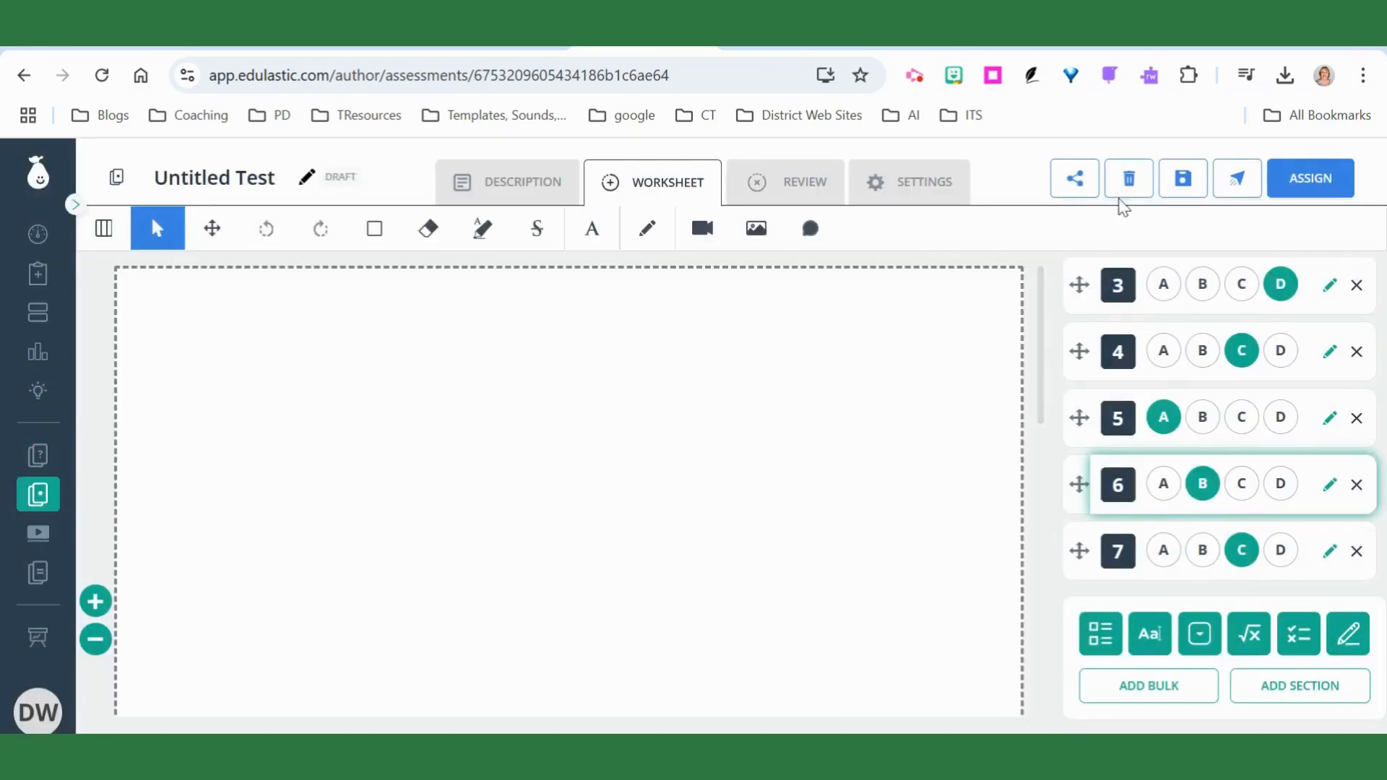
# Start assigning the test, name it "Sample Test", and proceed without associating any standards
pyautogui.click(1311, 184)
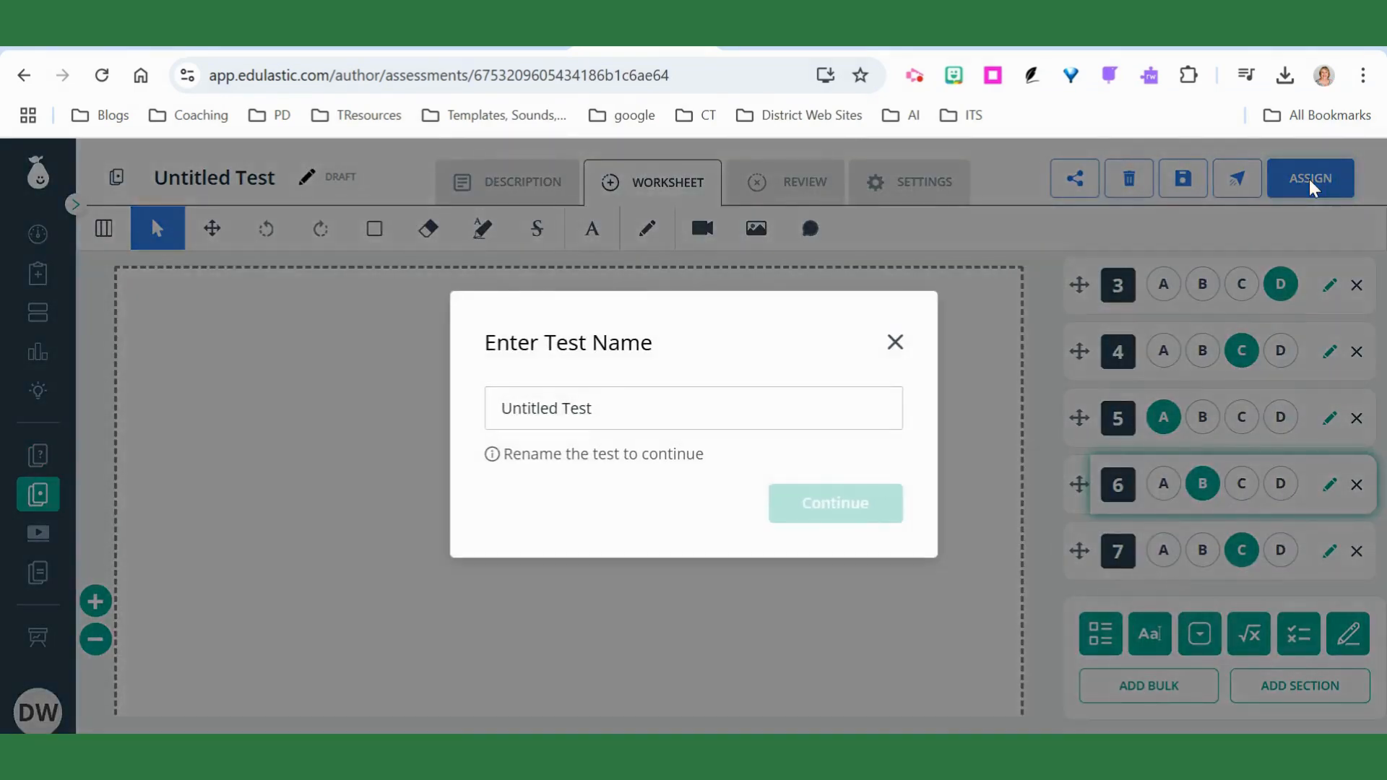
pyautogui.moveTo(659, 405); pyautogui.dragTo(519, 421)
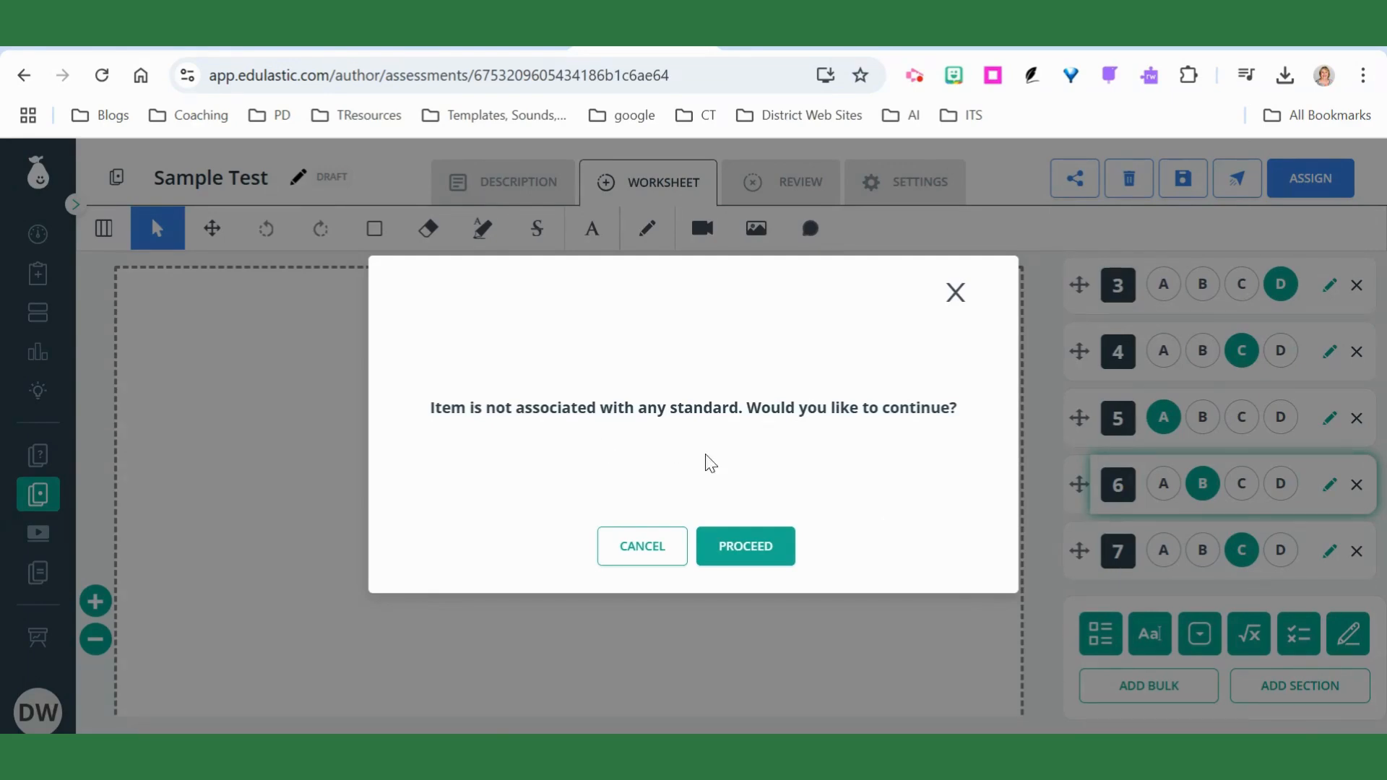
pyautogui.click(753, 557)
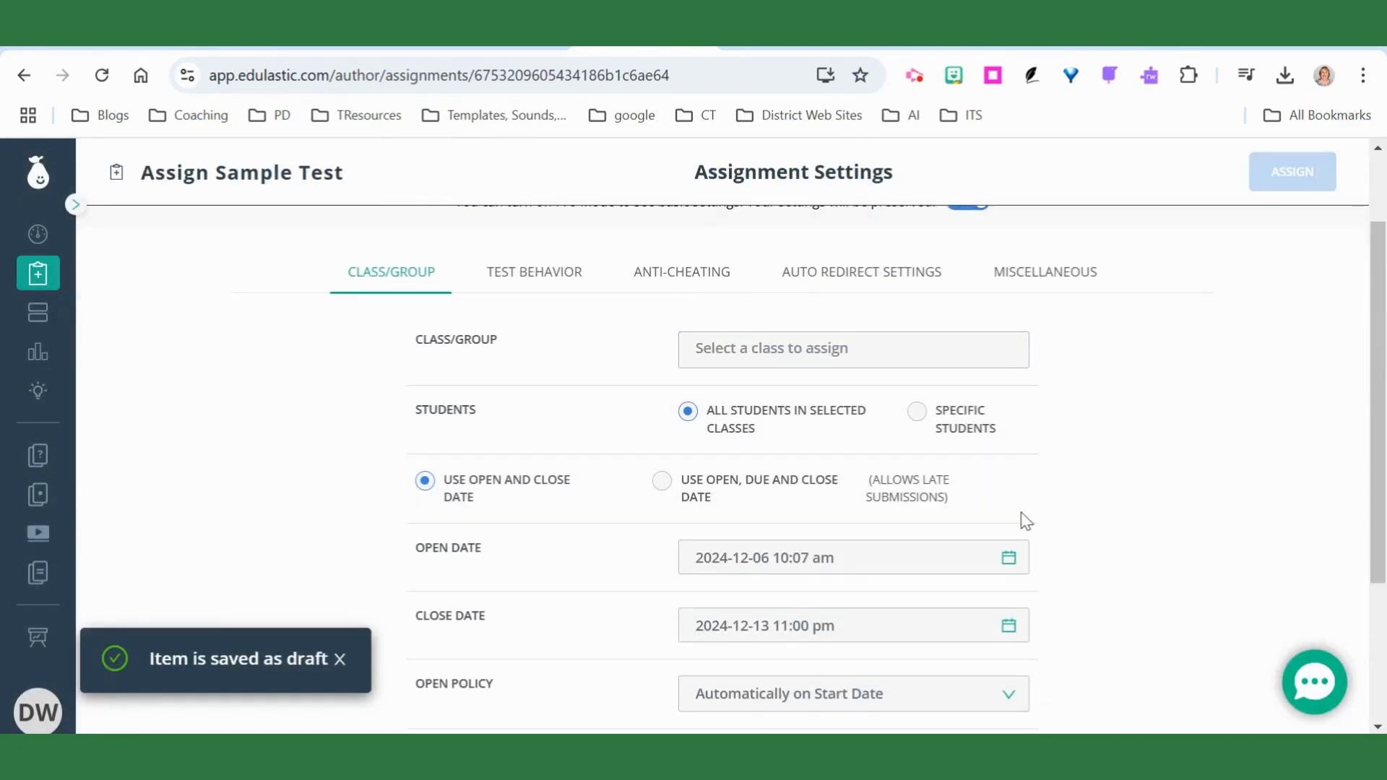
# Review the class and date settings, and assign the test to all students in the Sandbox 2 class
pyautogui.scroll(-1, 892, 431)
pyautogui.scroll(1, 865, 320)
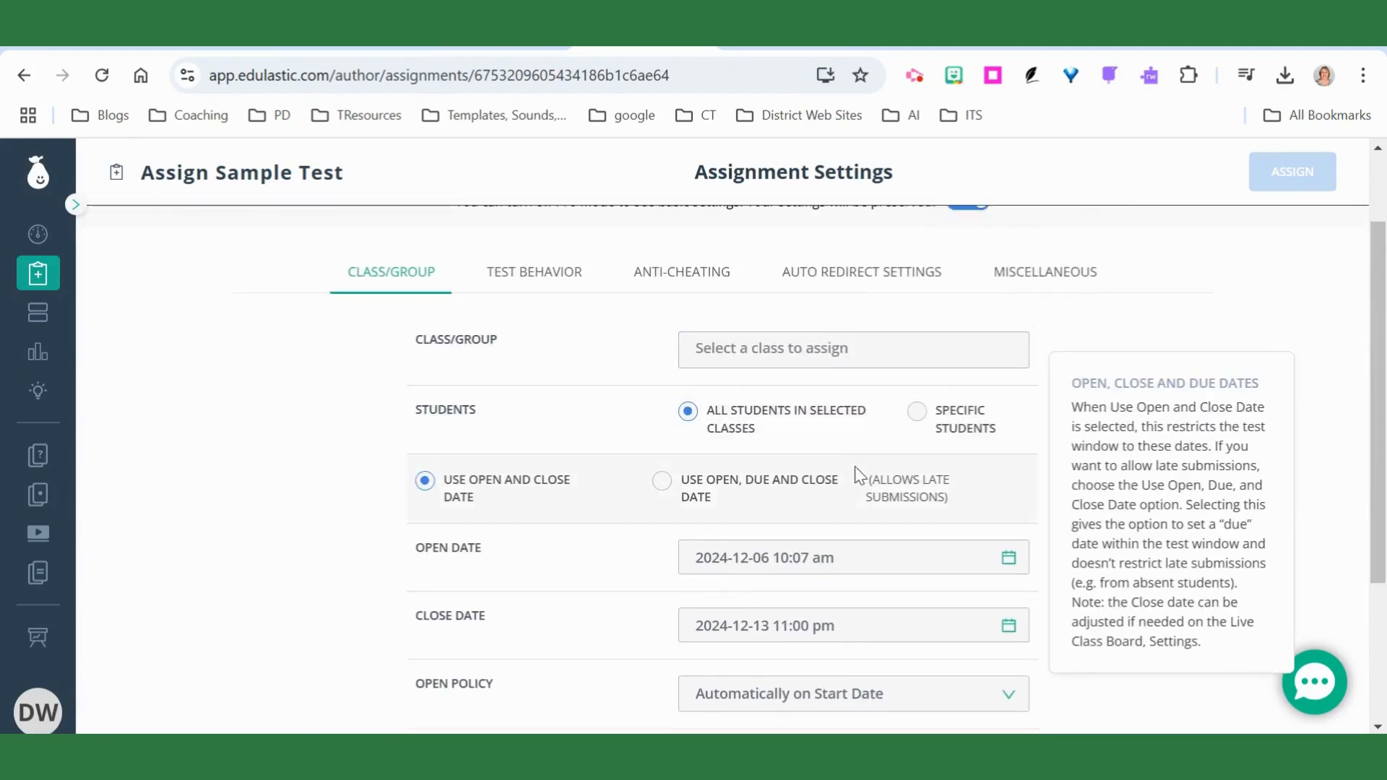
pyautogui.scroll(-1, 858, 467)
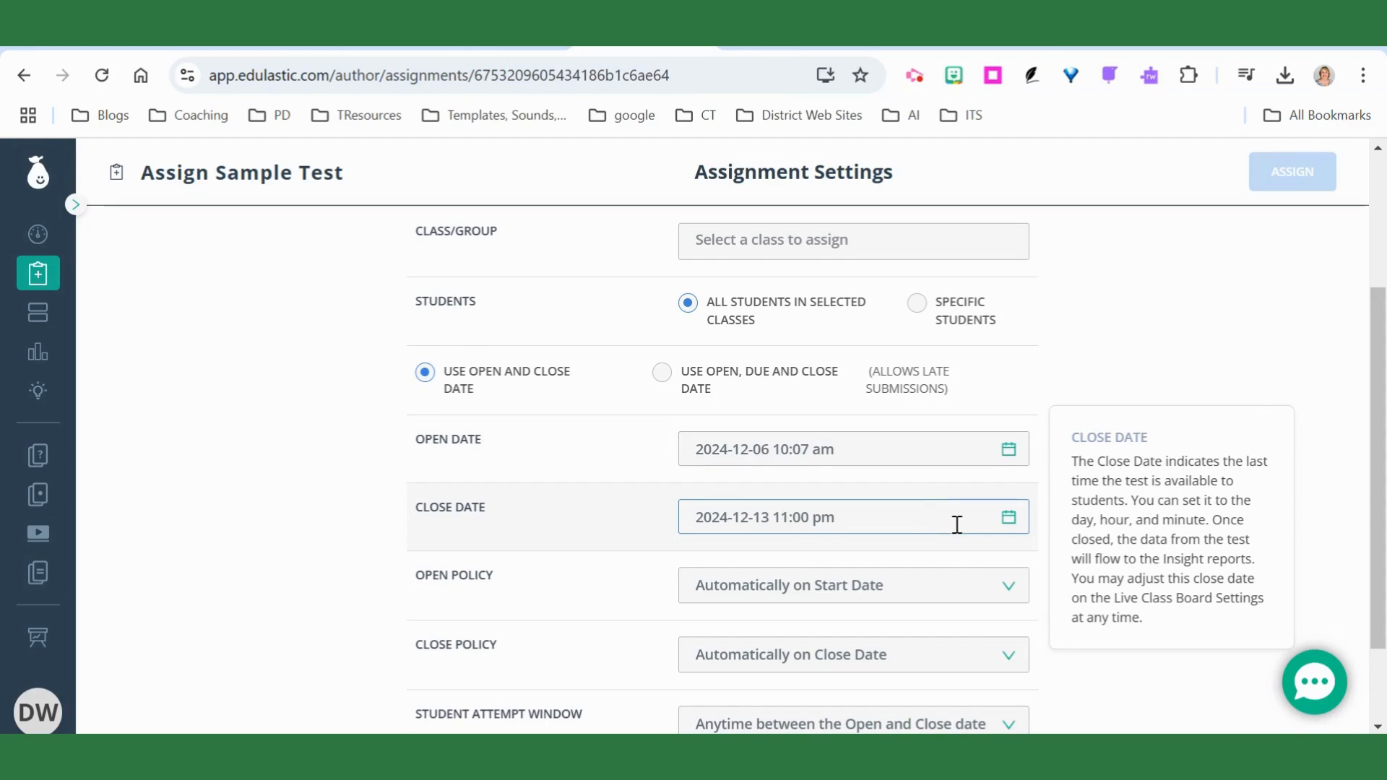
pyautogui.scroll(-2, 967, 522)
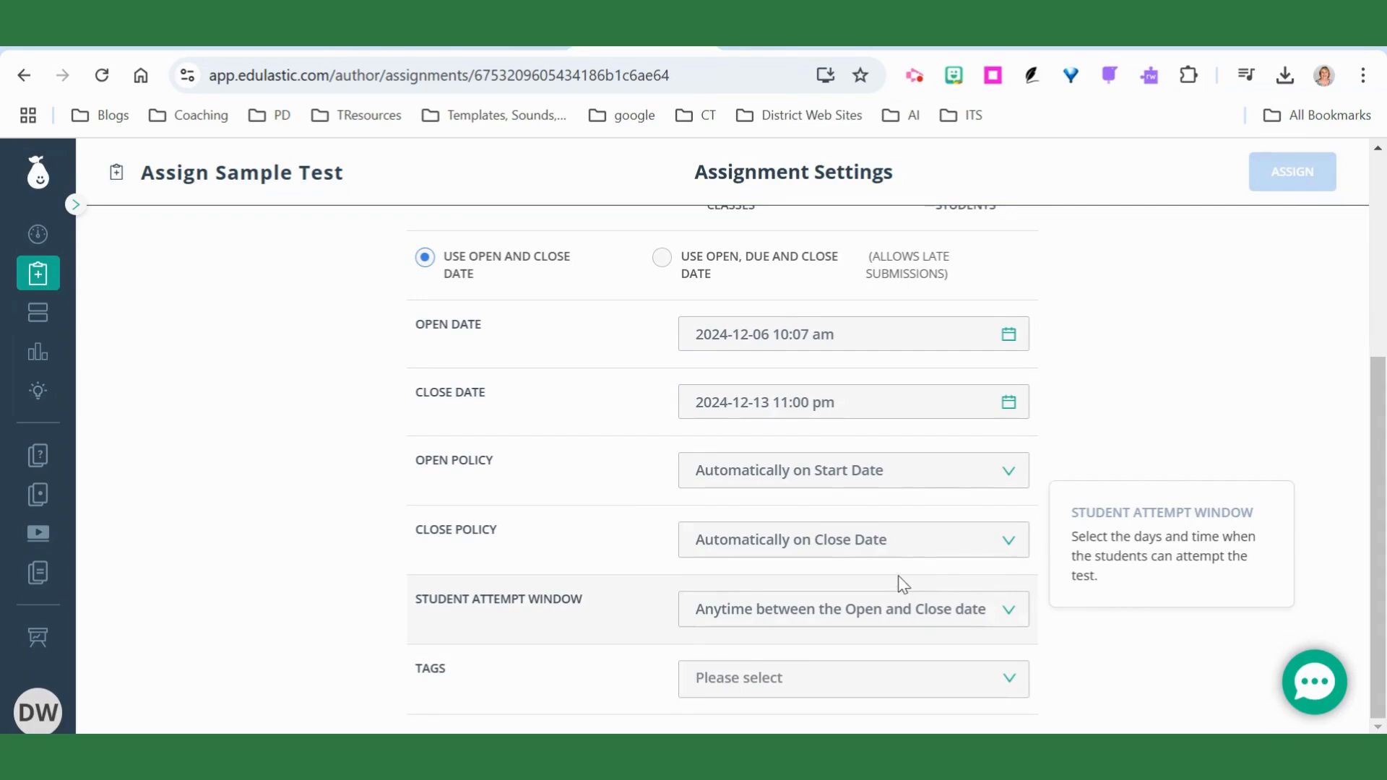
pyautogui.scroll(5, 976, 604)
pyautogui.click(883, 465)
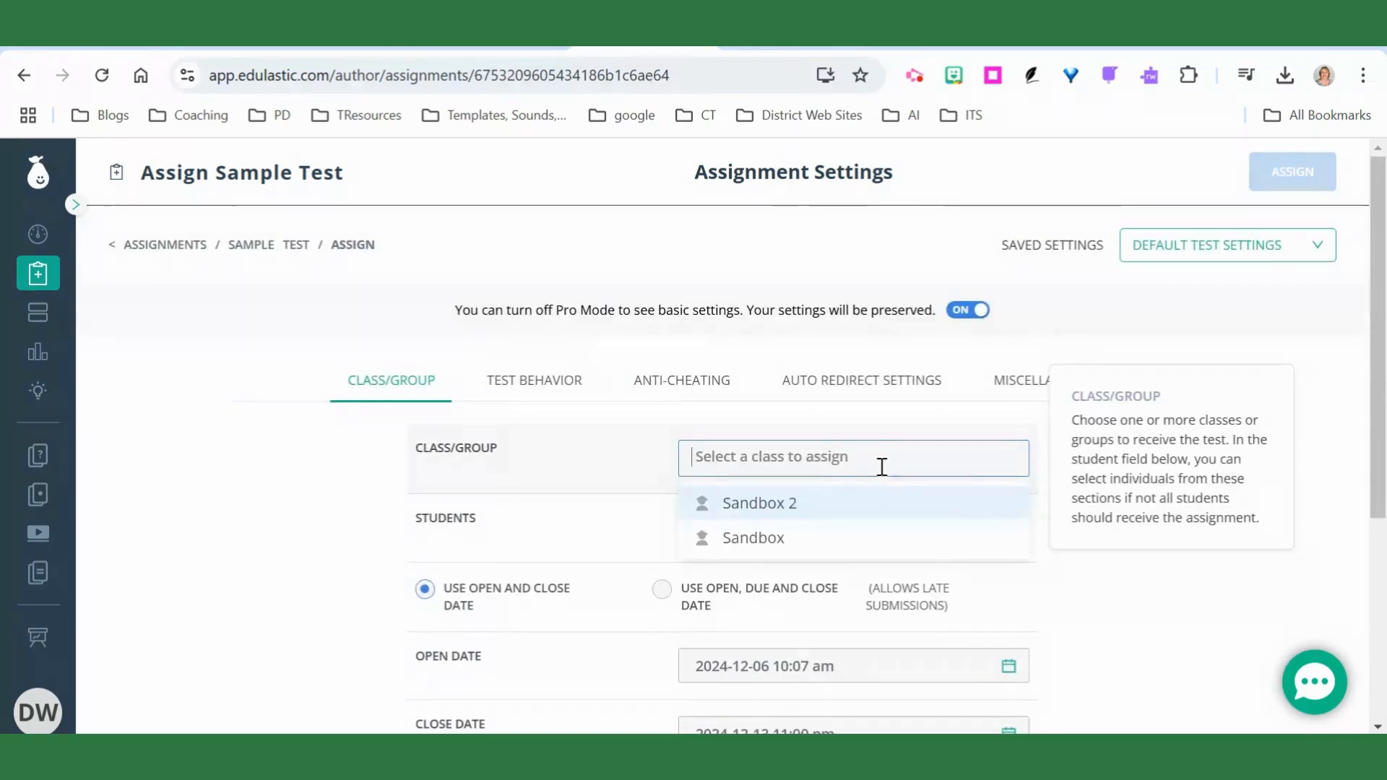
pyautogui.click(792, 515)
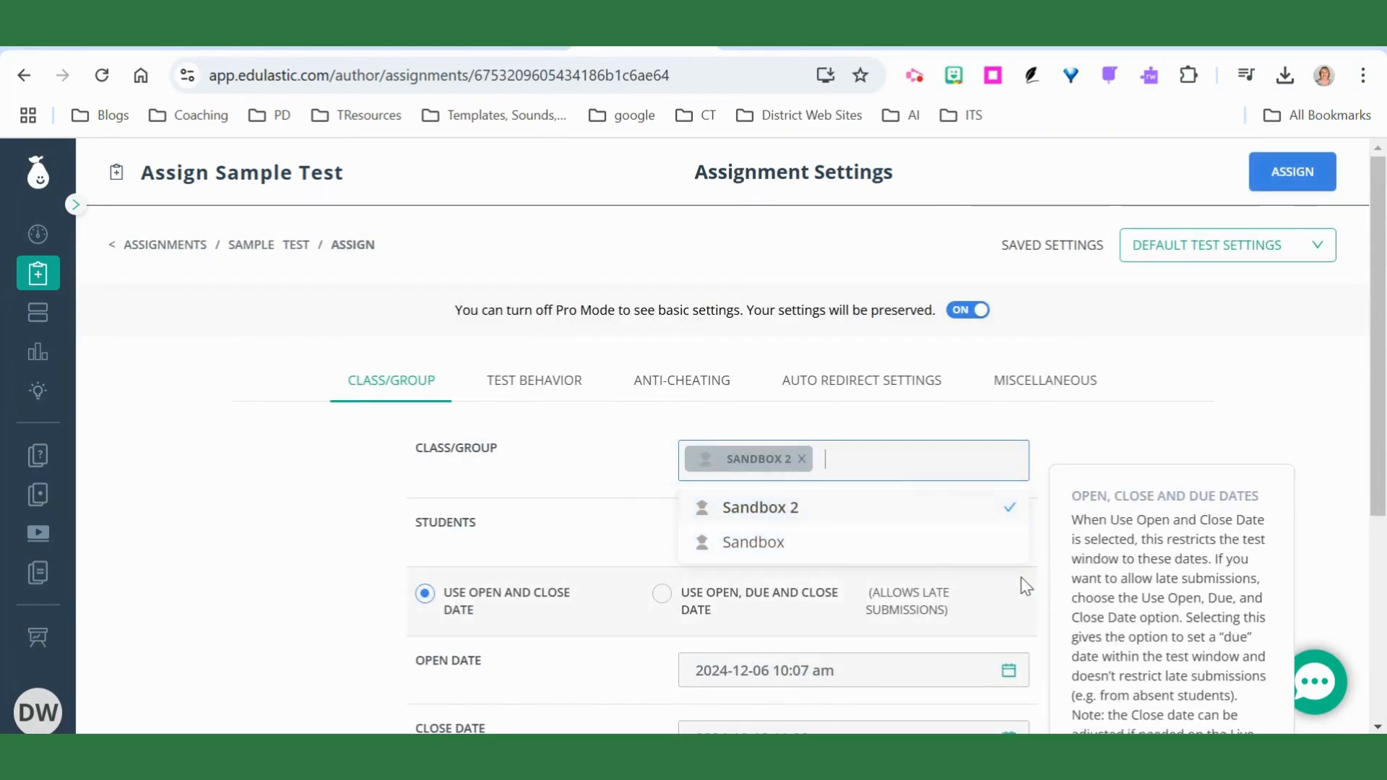
pyautogui.click(1295, 172)
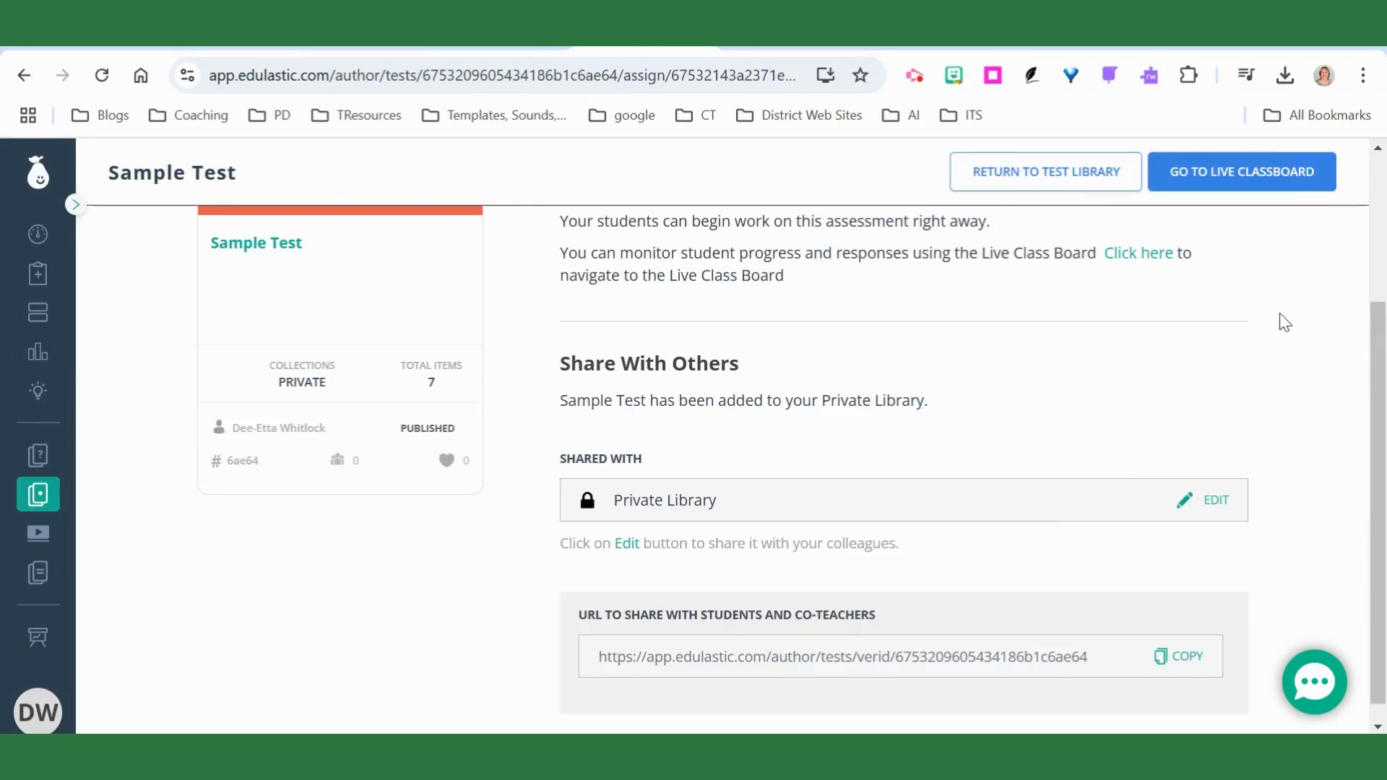
# Open the live class board for Sample Test and select all assigned students
pyautogui.click(1258, 183)
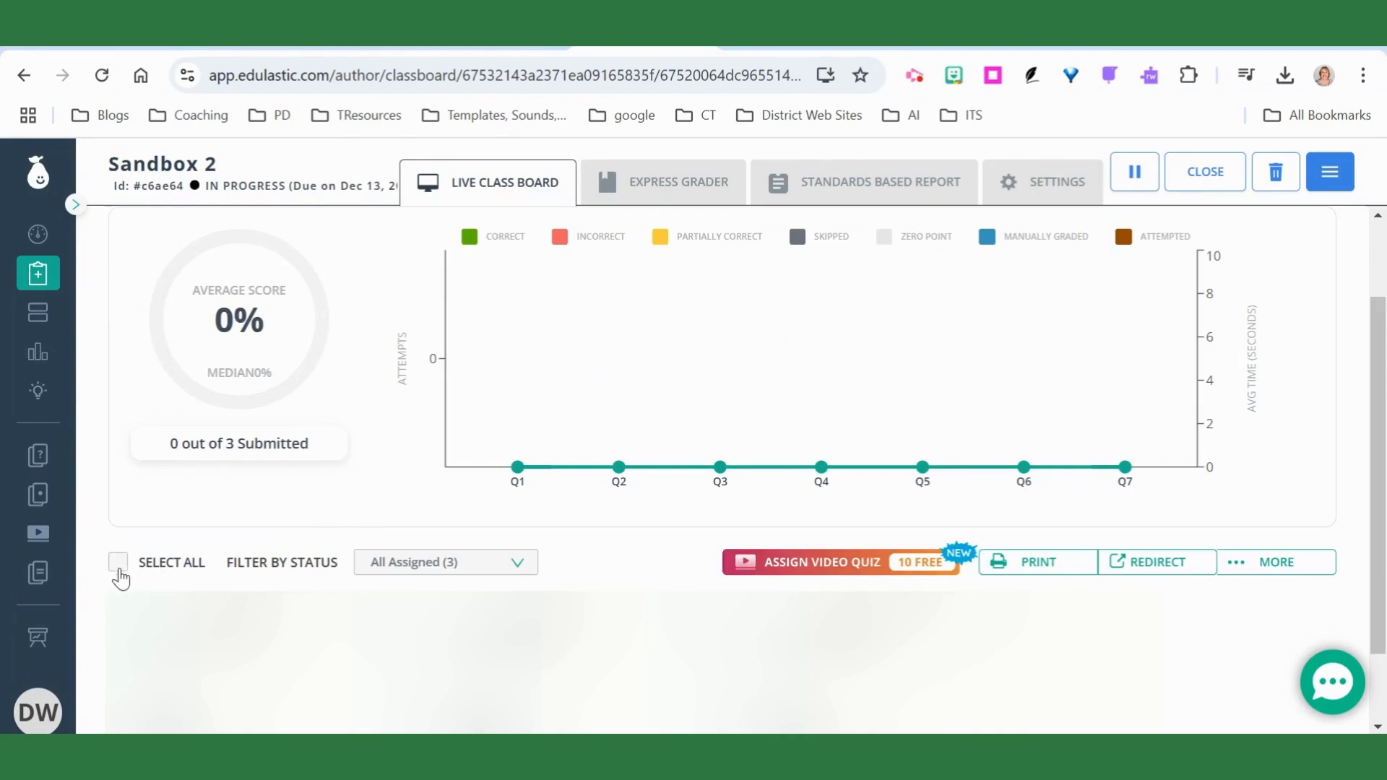
pyautogui.click(119, 564)
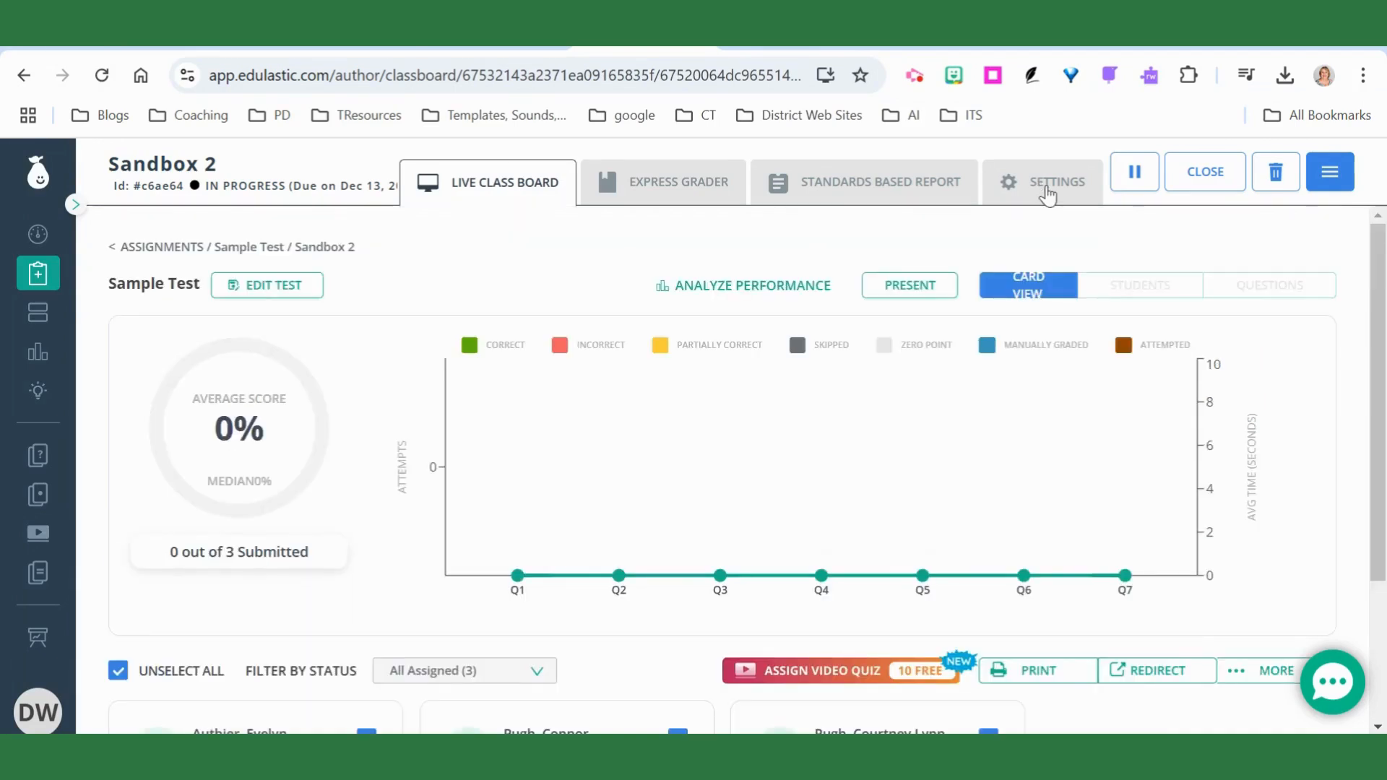
# Turn on the Answer on Paper option in the Sandbox 2 assignment settings
pyautogui.click(1048, 189)
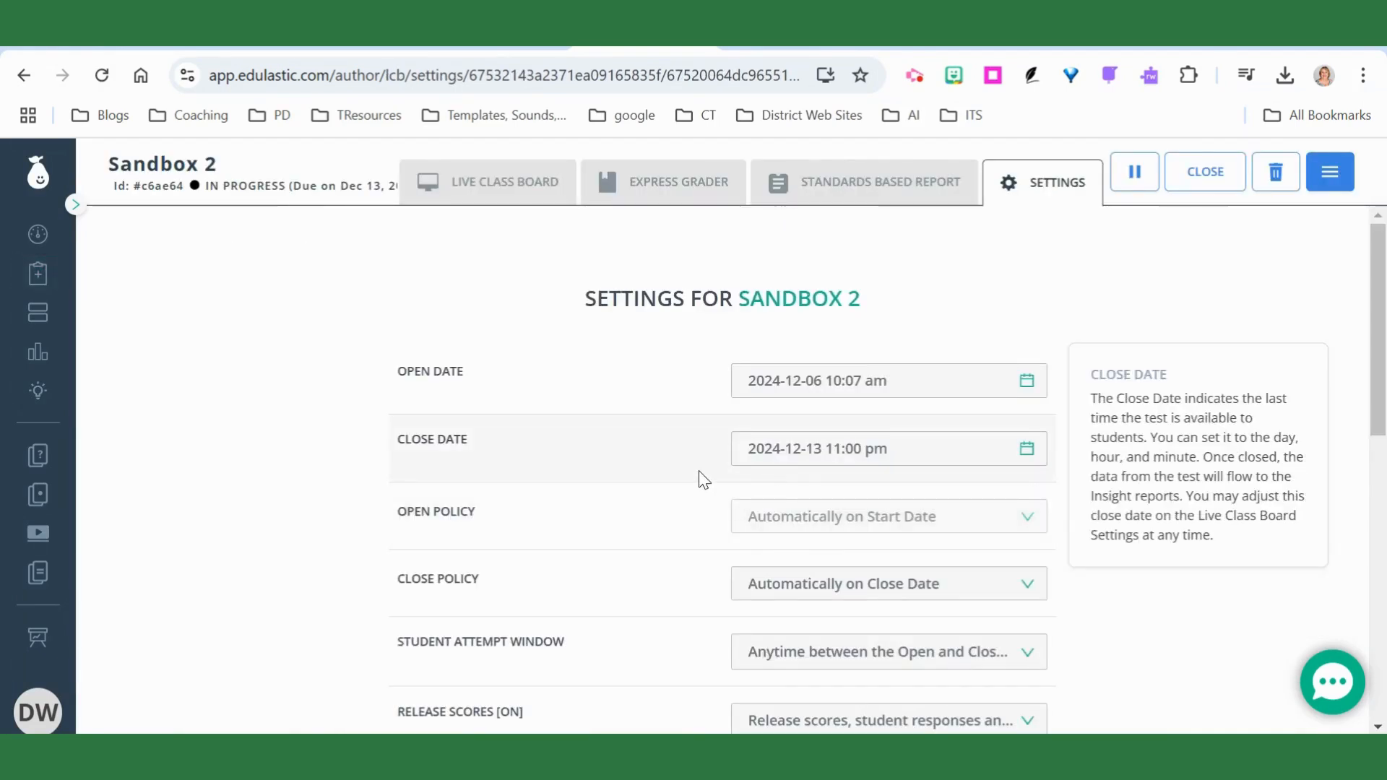
pyautogui.scroll(-3, 703, 481)
pyautogui.scroll(-5, 704, 483)
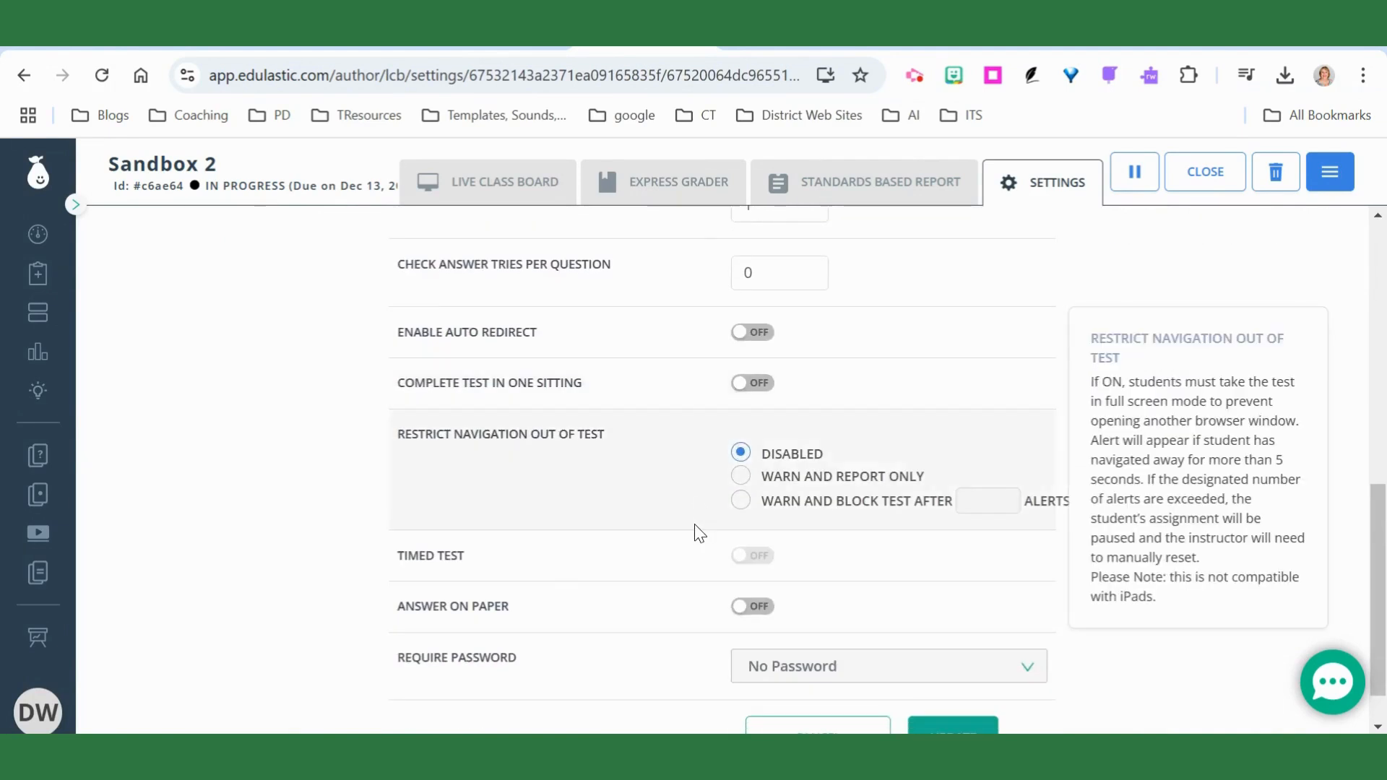
pyautogui.scroll(-1, 695, 532)
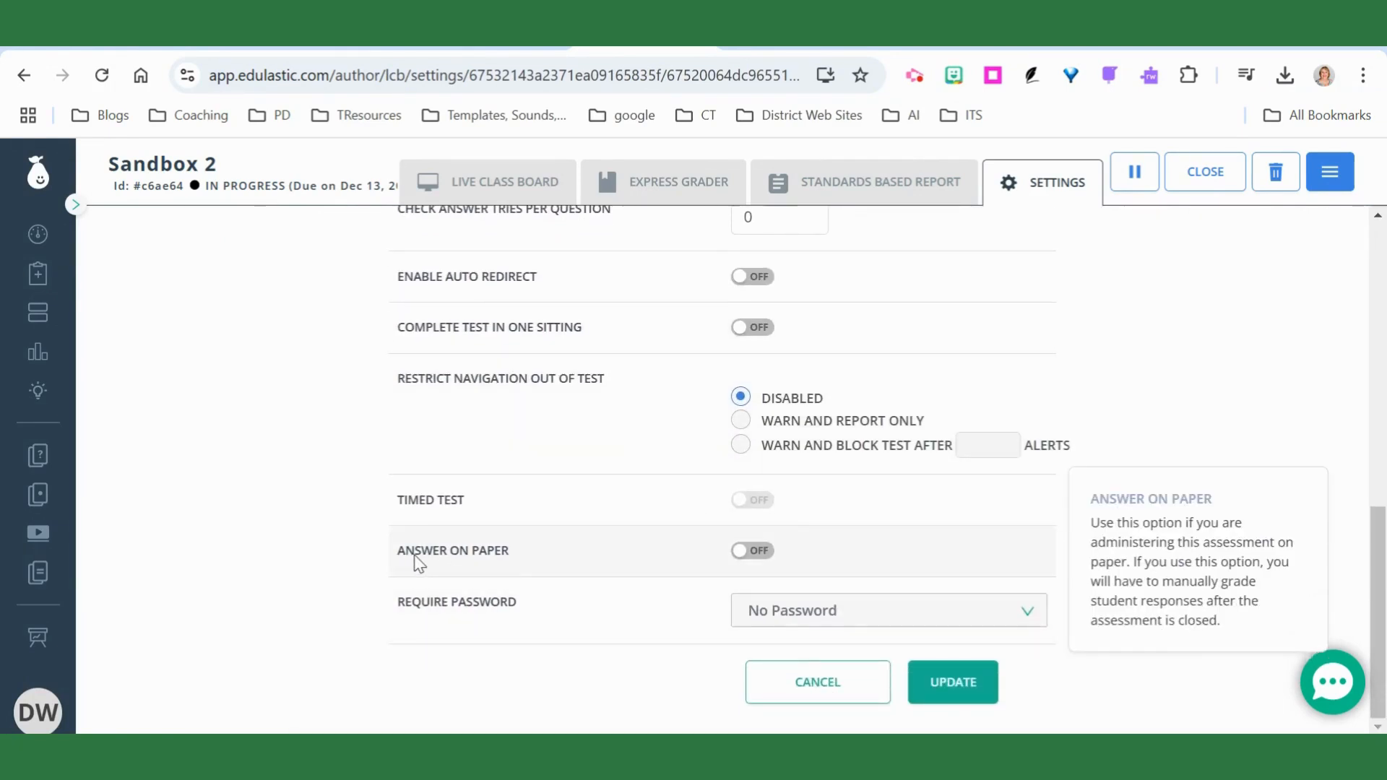
pyautogui.click(752, 553)
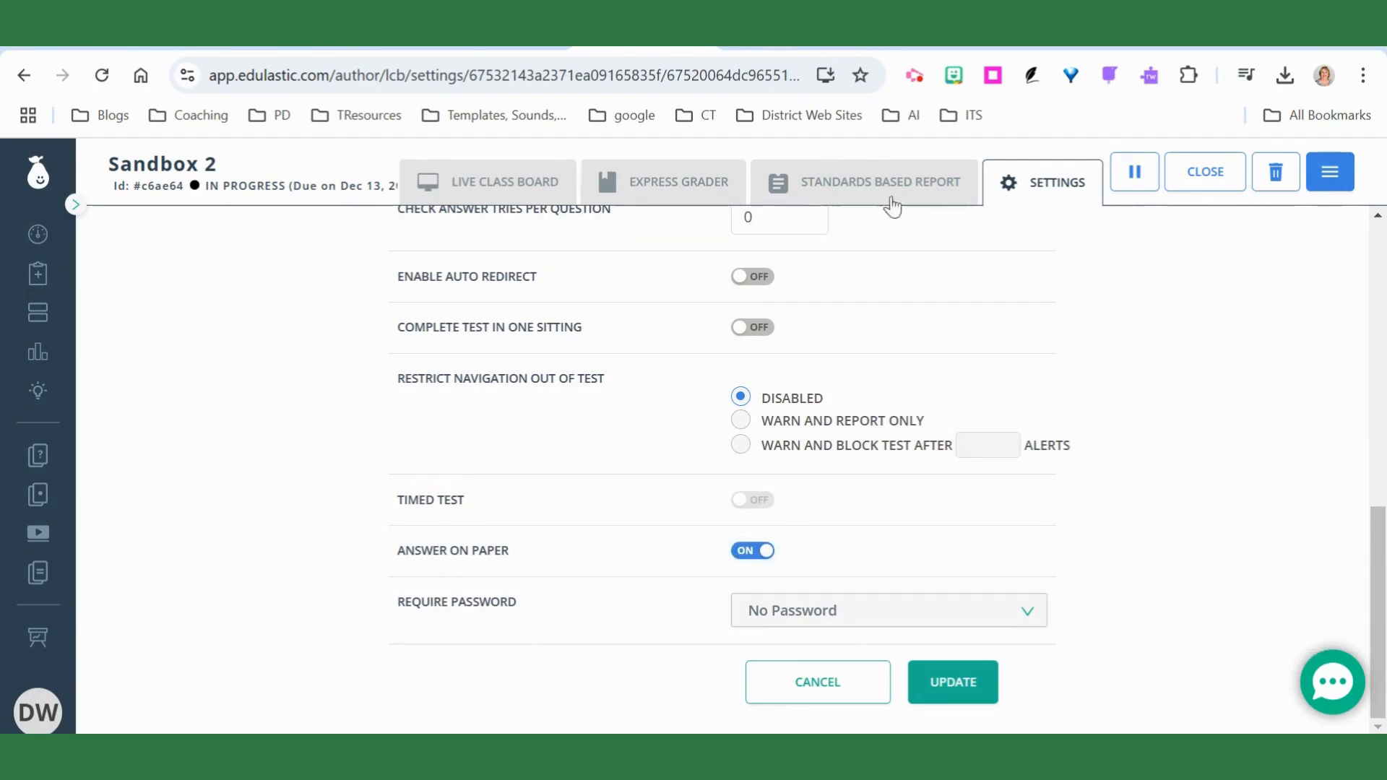
# Generate the bubble sheets from the live class board and save bubble_sheet_22409_0.pdf.zip in the Downloads folder
pyautogui.click(545, 187)
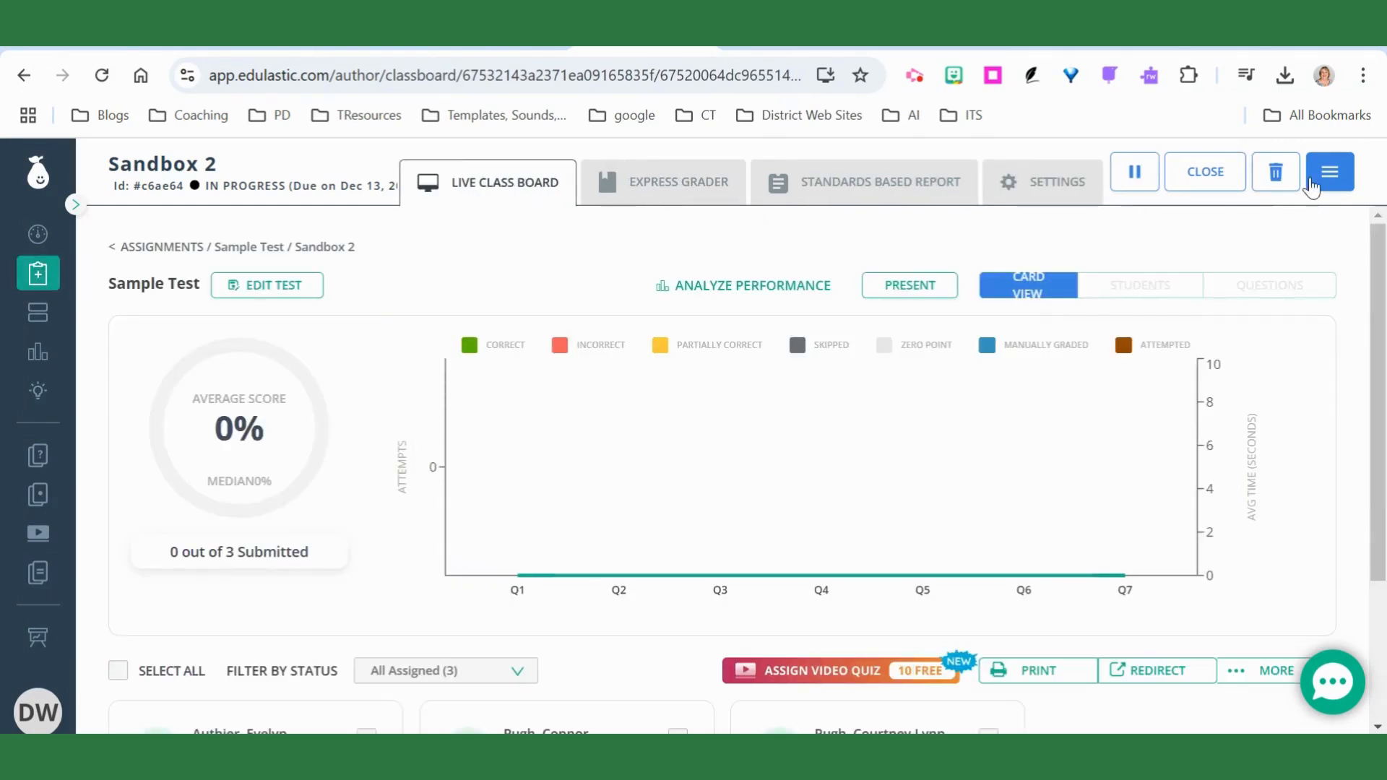
pyautogui.click(1336, 183)
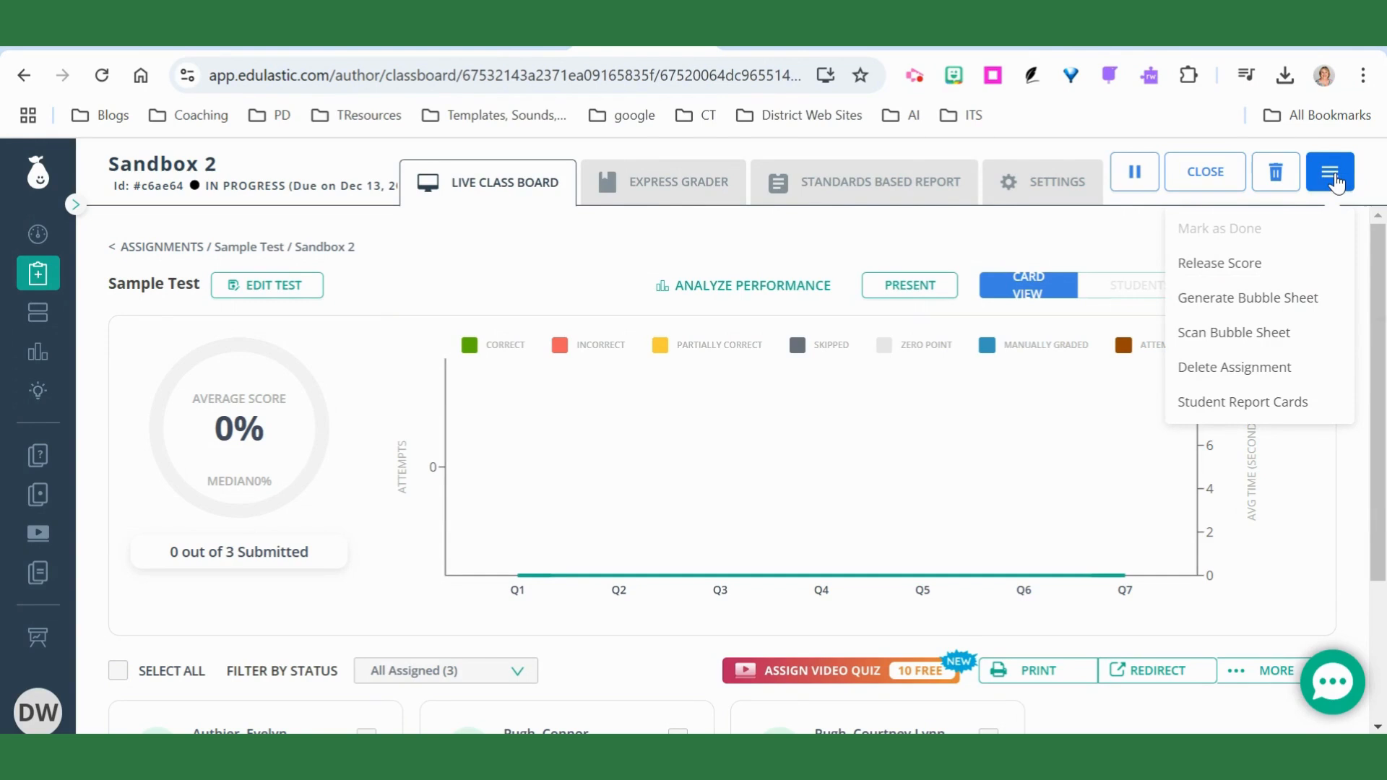
pyautogui.click(1276, 299)
pyautogui.click(121, 253)
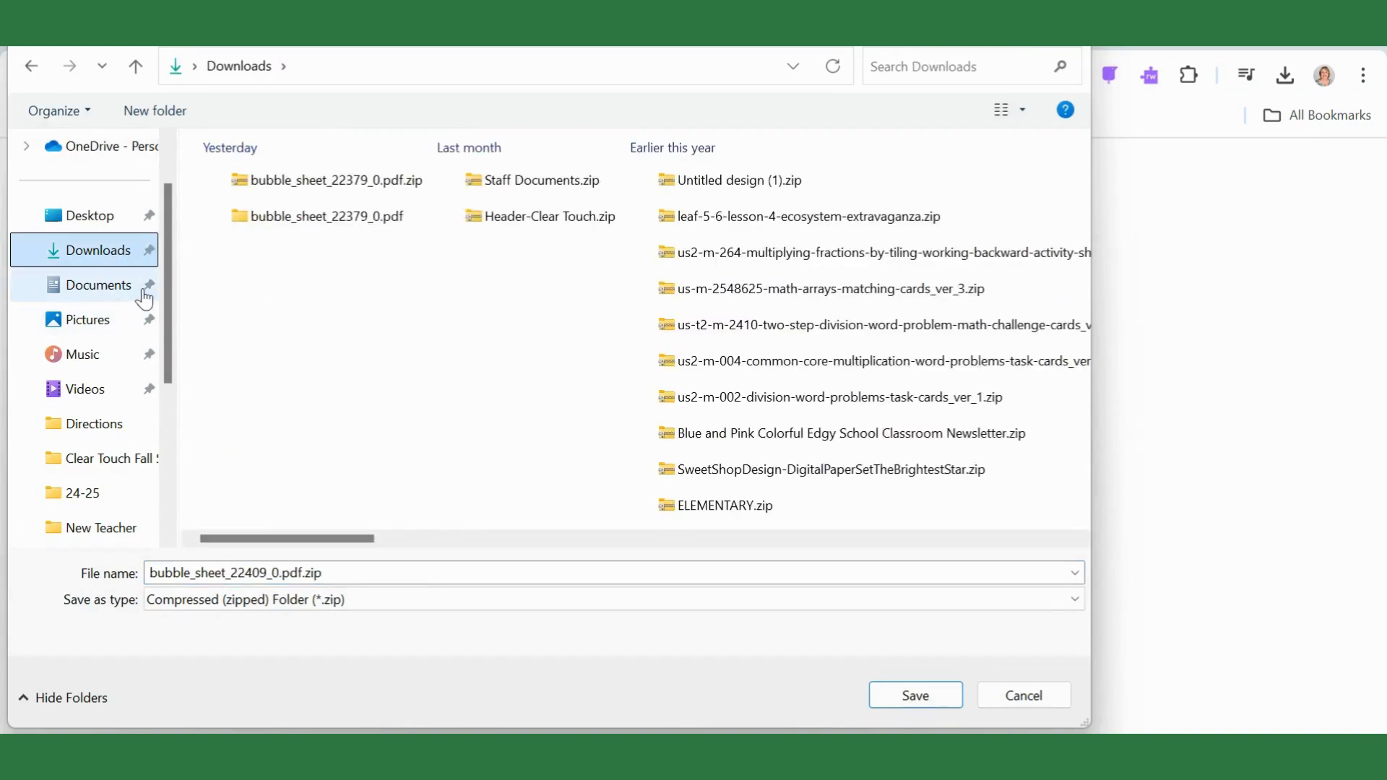
pyautogui.click(929, 697)
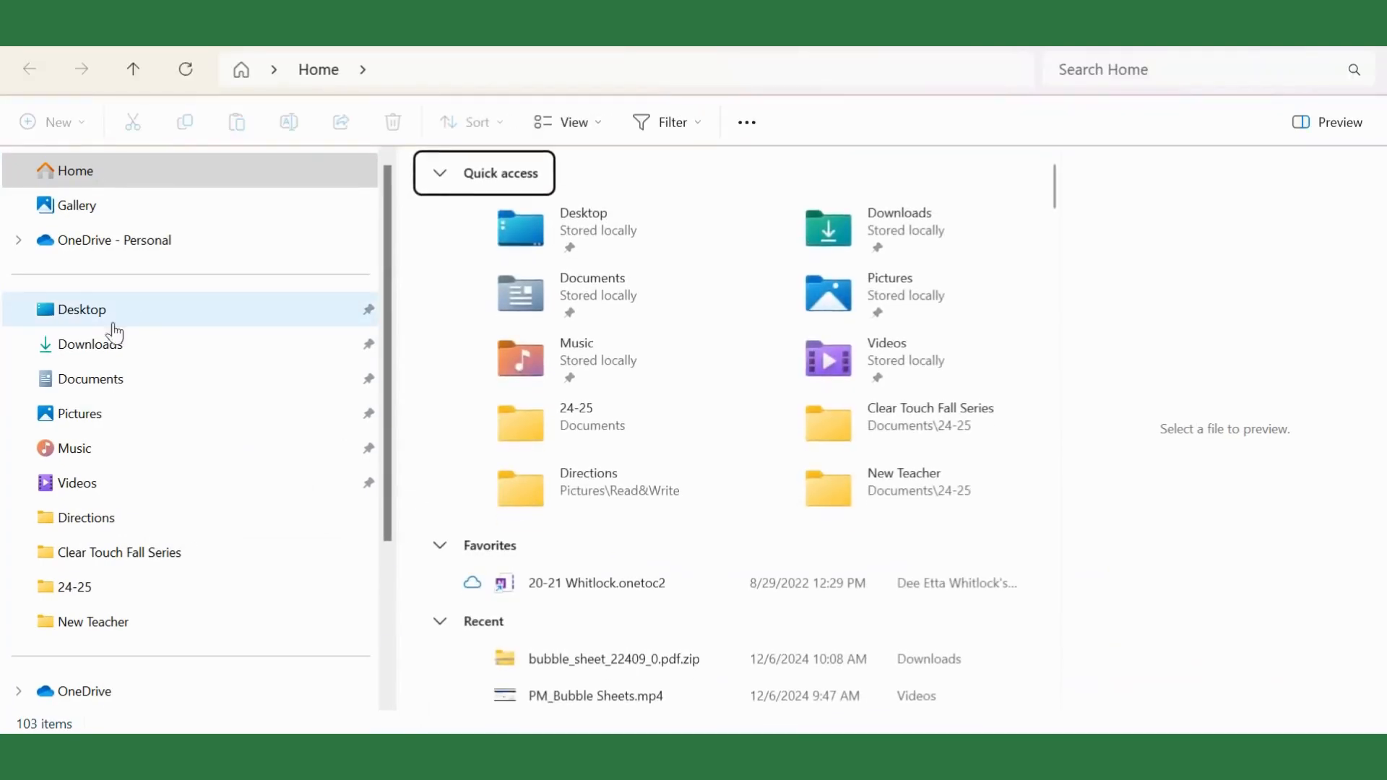
# In File Explorer, extract bubble_sheet_22409_0.pdf.zip from Downloads to the proposed destination folder
pyautogui.click(93, 345)
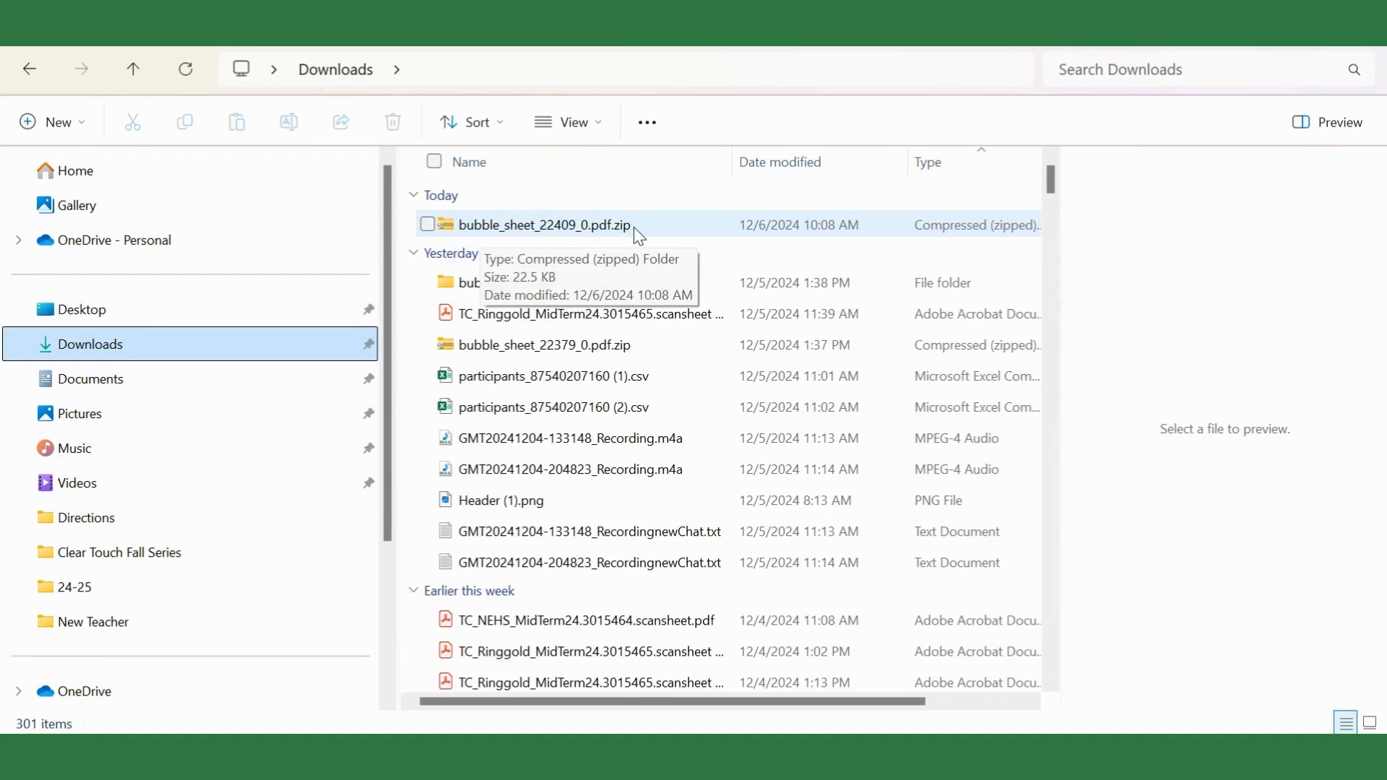
pyautogui.click(568, 227)
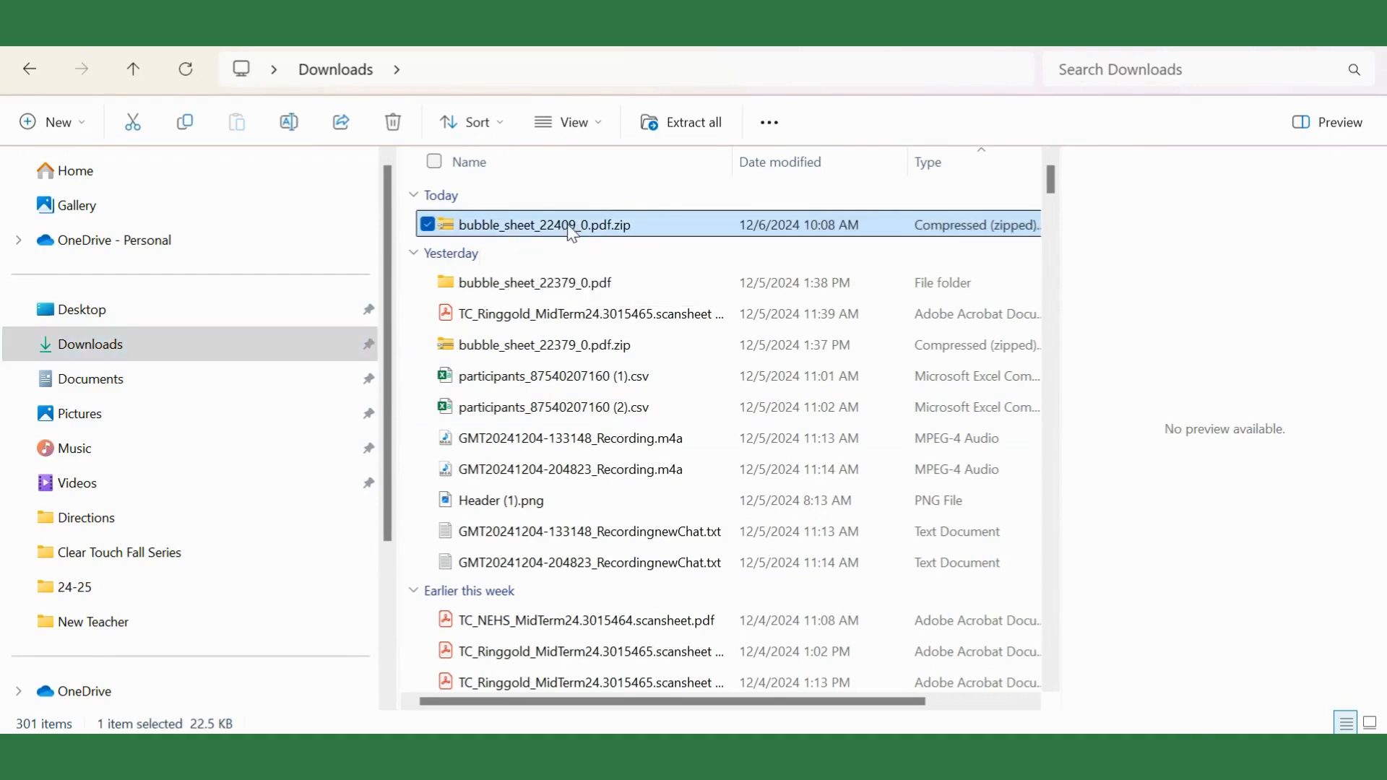
pyautogui.click(690, 125)
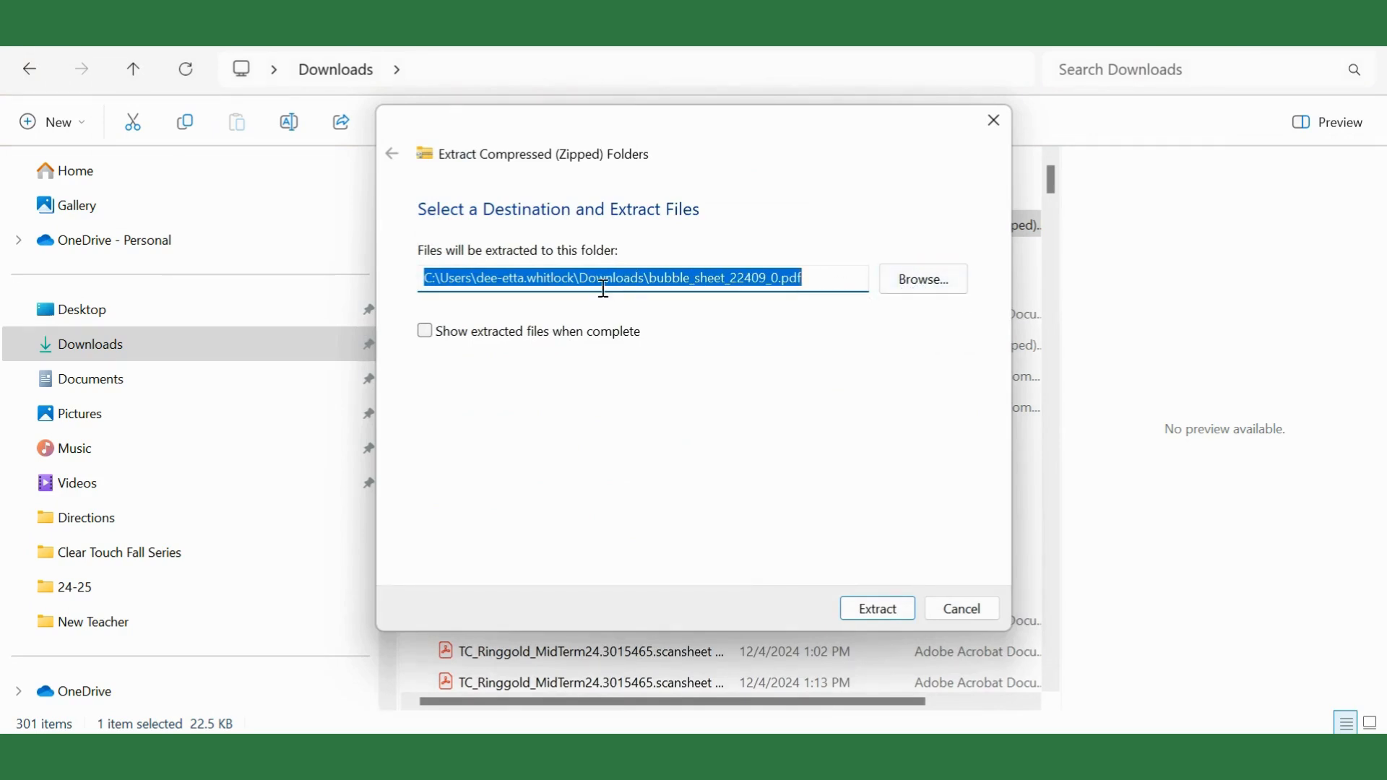
pyautogui.click(888, 614)
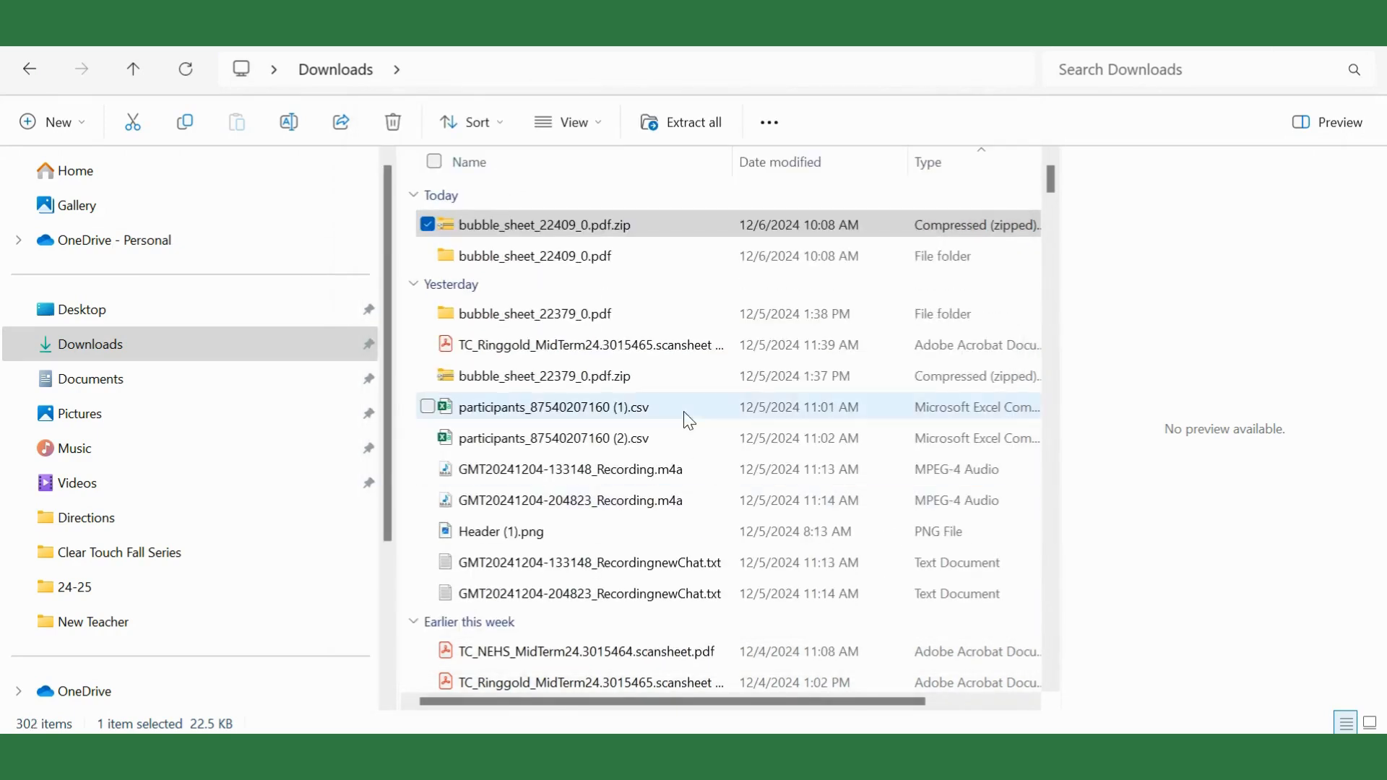
# Open bubble_sheet_22409_0.pdf from the extracted folder and look through the students' bubble sheets
pyautogui.doubleClick(545, 260)
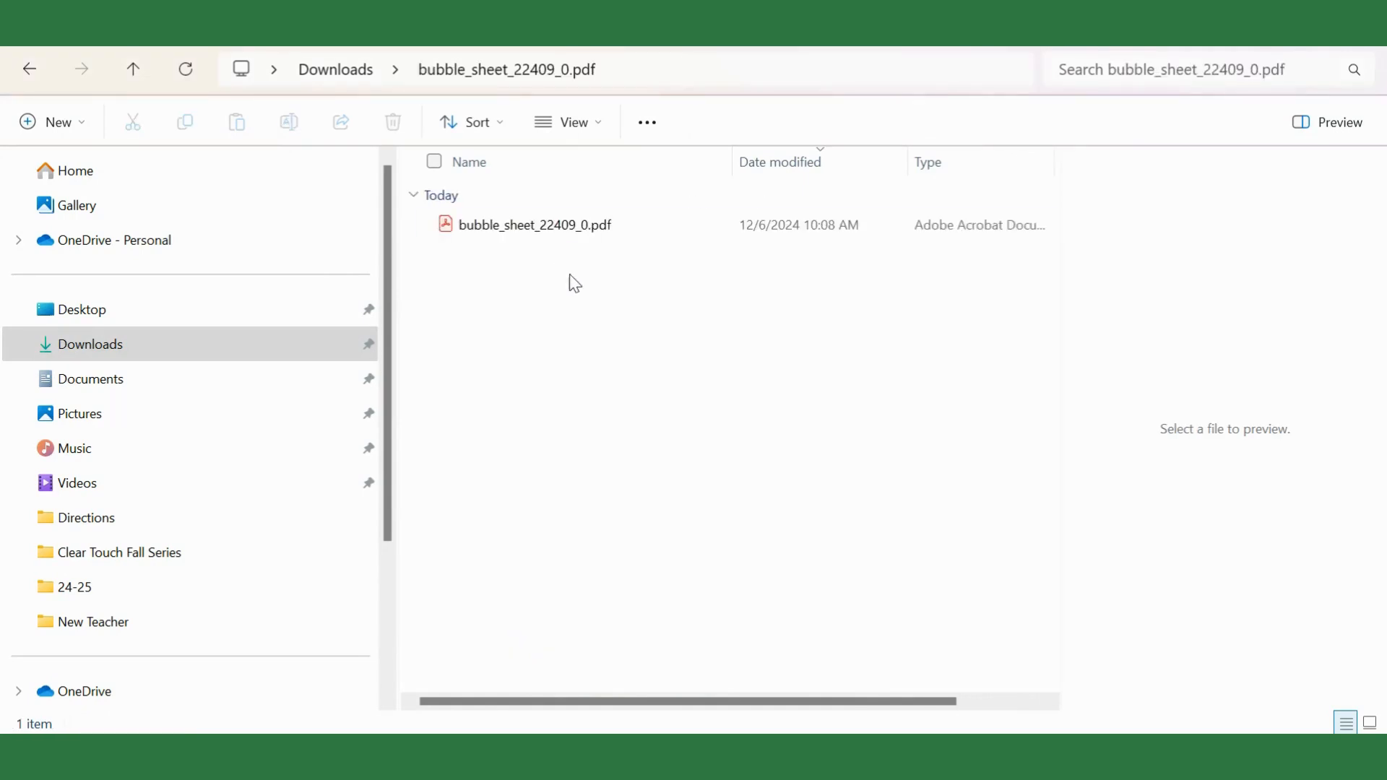
pyautogui.click(576, 229)
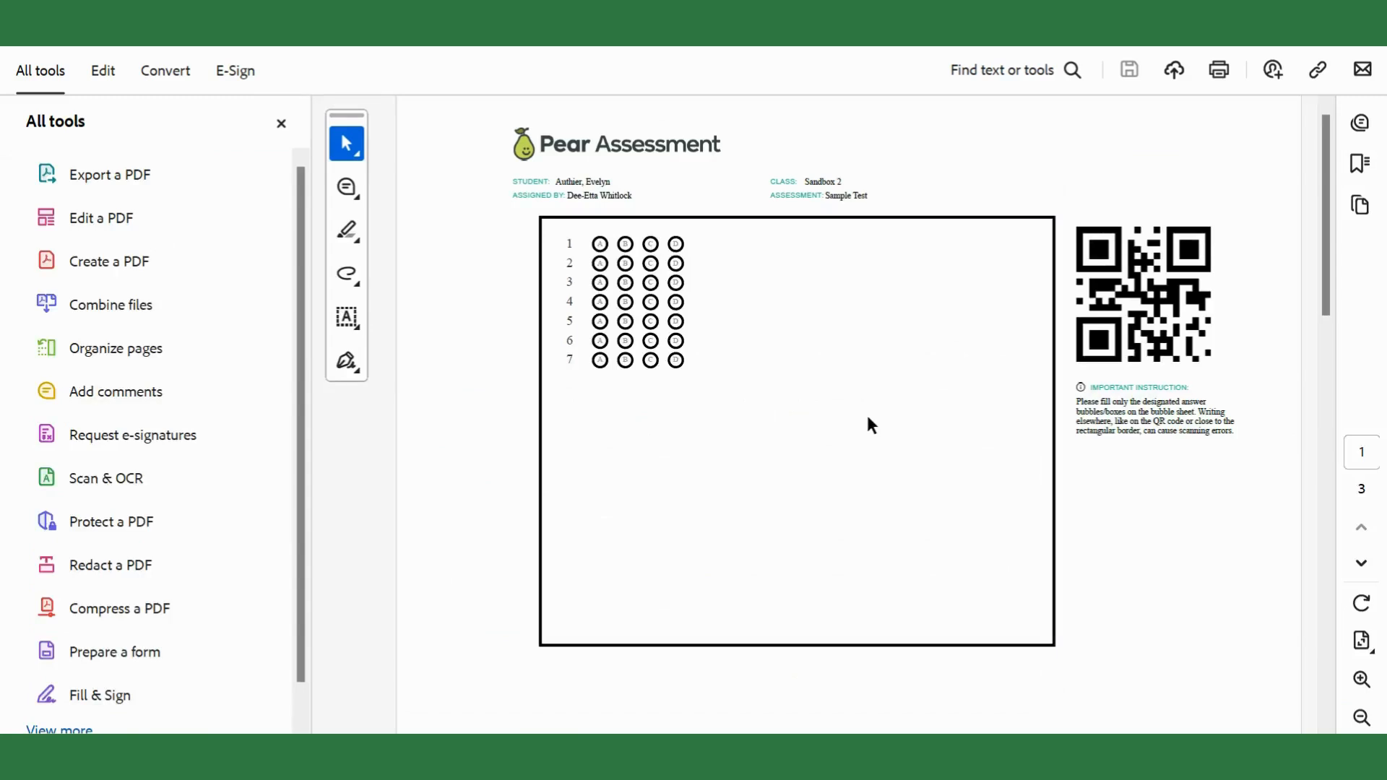
pyautogui.scroll(-5, 1214, 470)
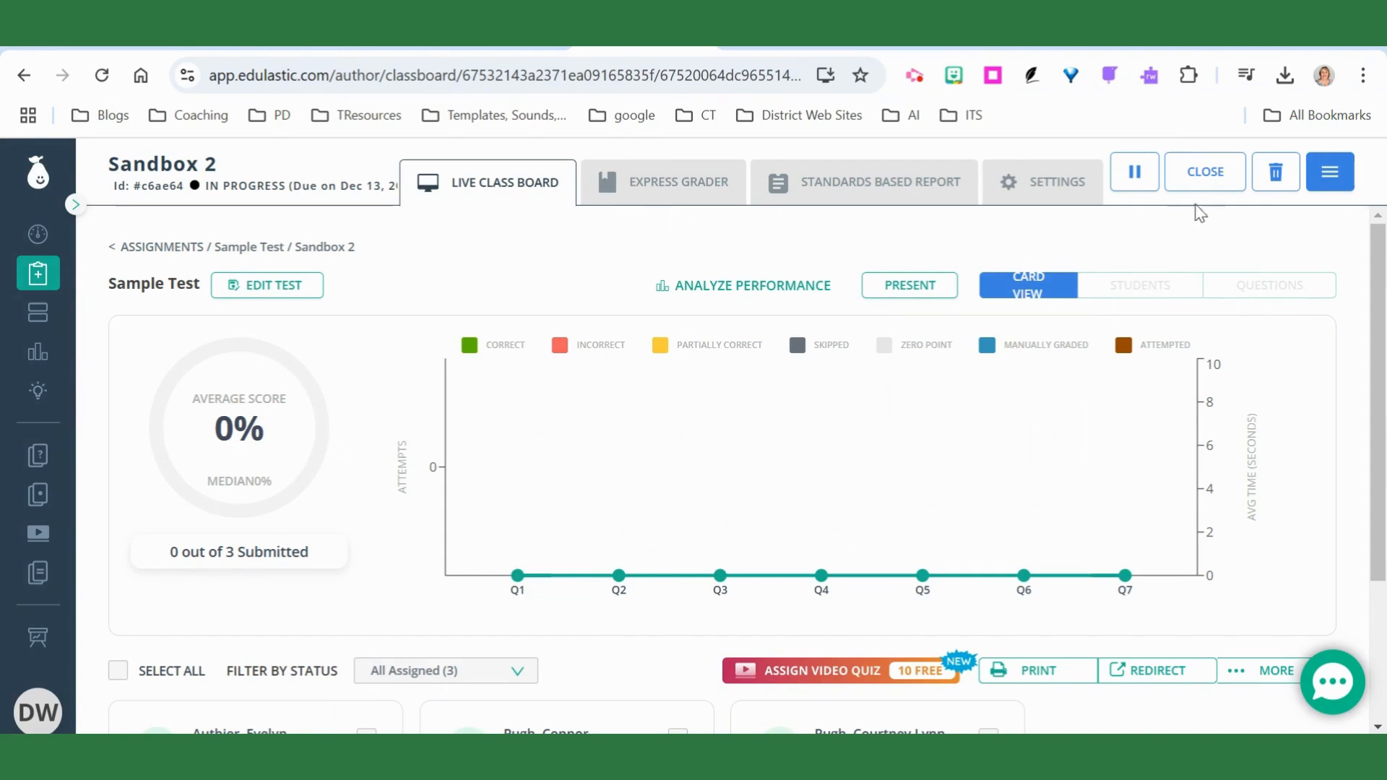
# Back in Edulastic, start scanning bubble sheets for Sample Test and upload bubble_sheet_22409_0.pdf from the extracted folder in Downloads
pyautogui.click(1333, 177)
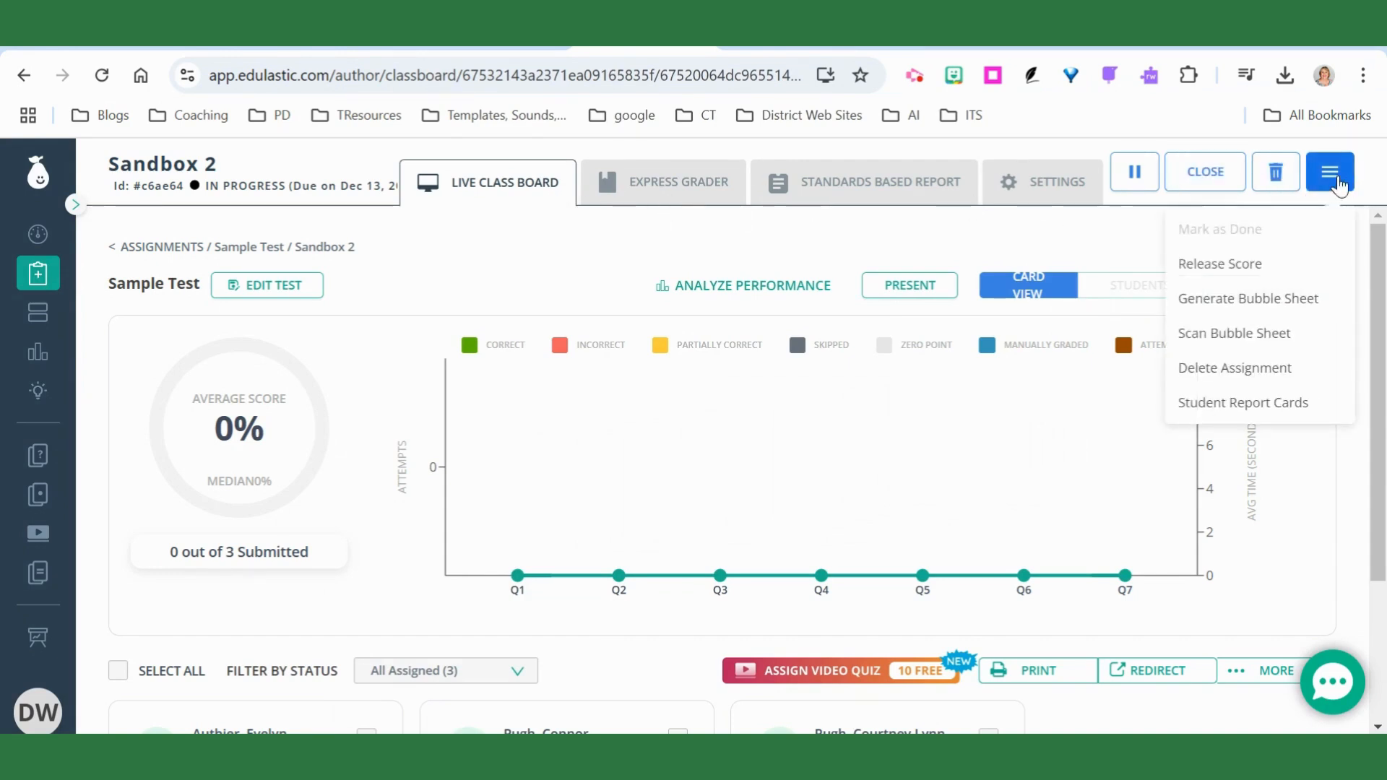
pyautogui.click(1252, 345)
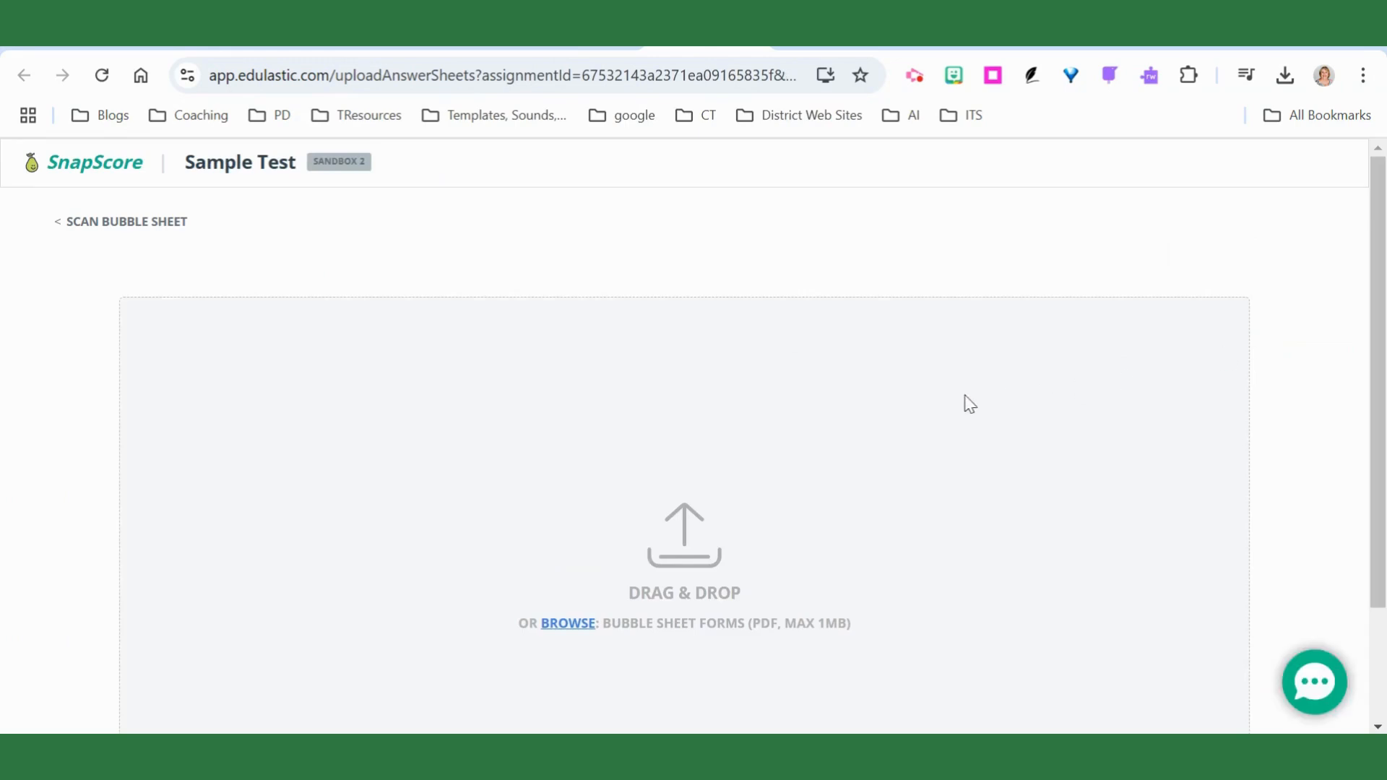
pyautogui.scroll(-2, 963, 408)
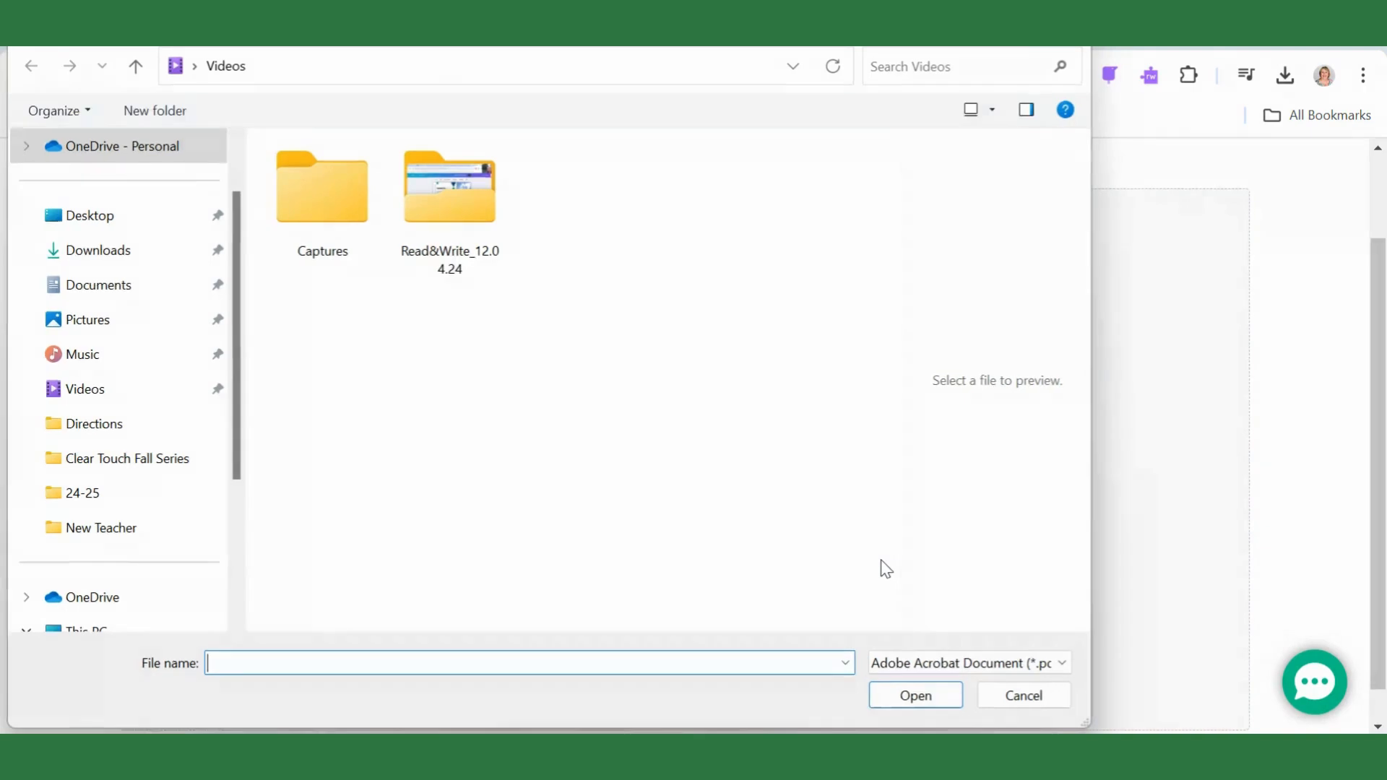
pyautogui.click(127, 254)
pyautogui.doubleClick(398, 179)
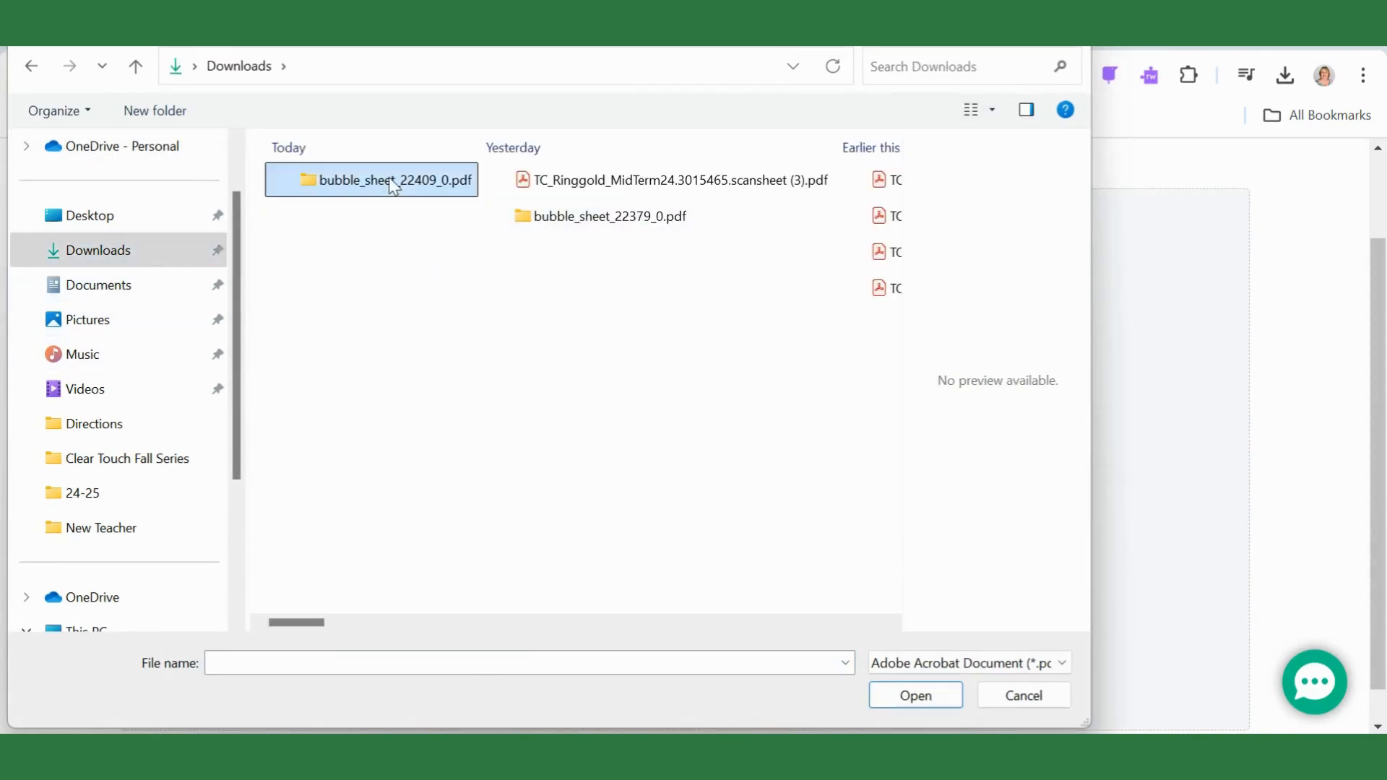
pyautogui.click(410, 216)
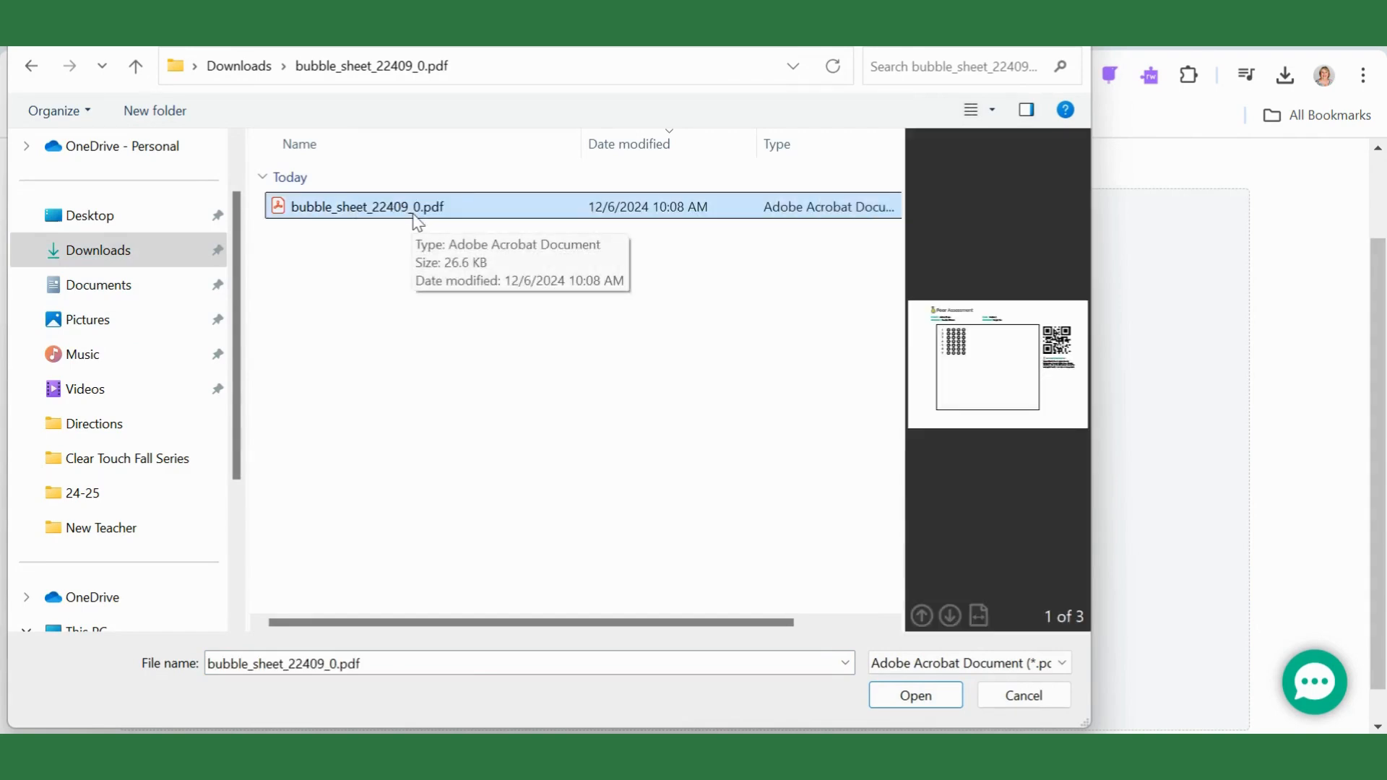
pyautogui.click(948, 698)
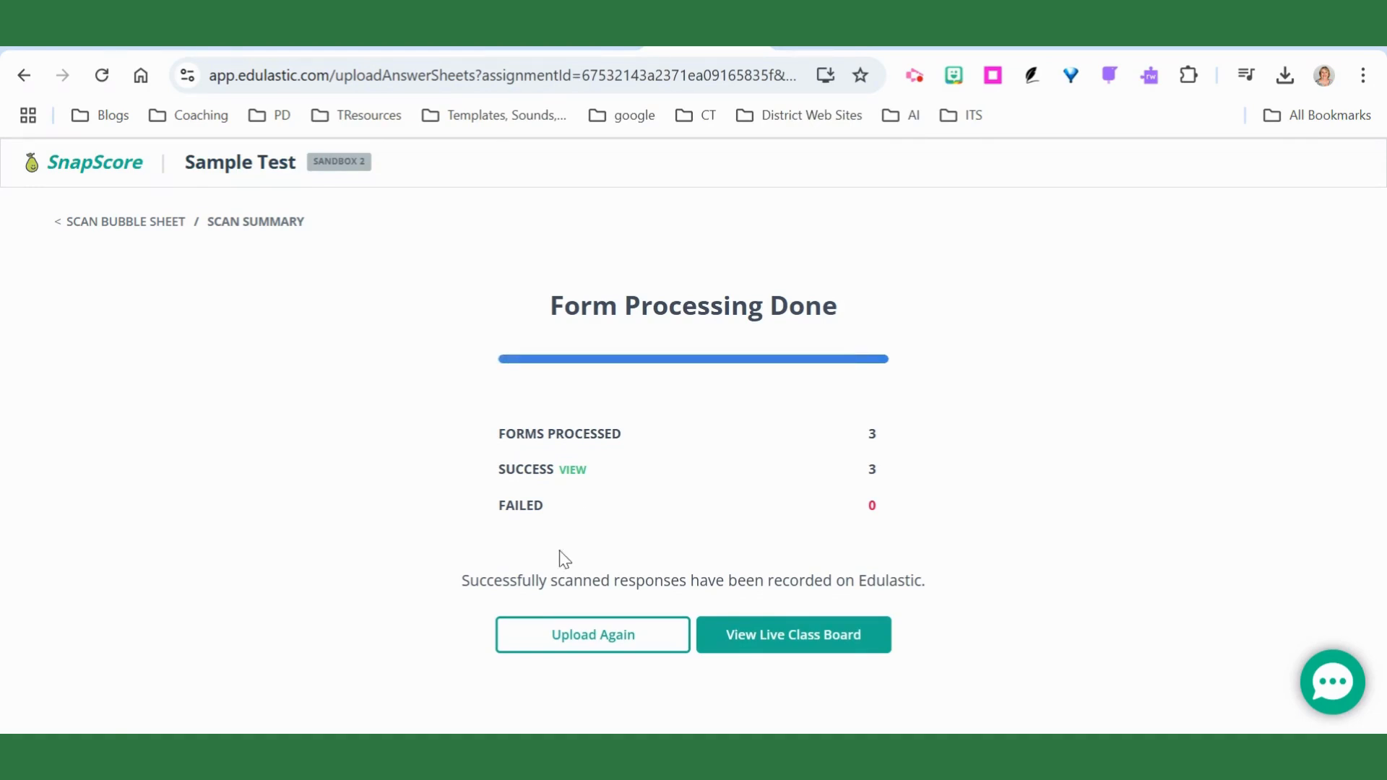
# Return to the live class board from the scan summary and examine the students' submissions and scores
pyautogui.click(815, 643)
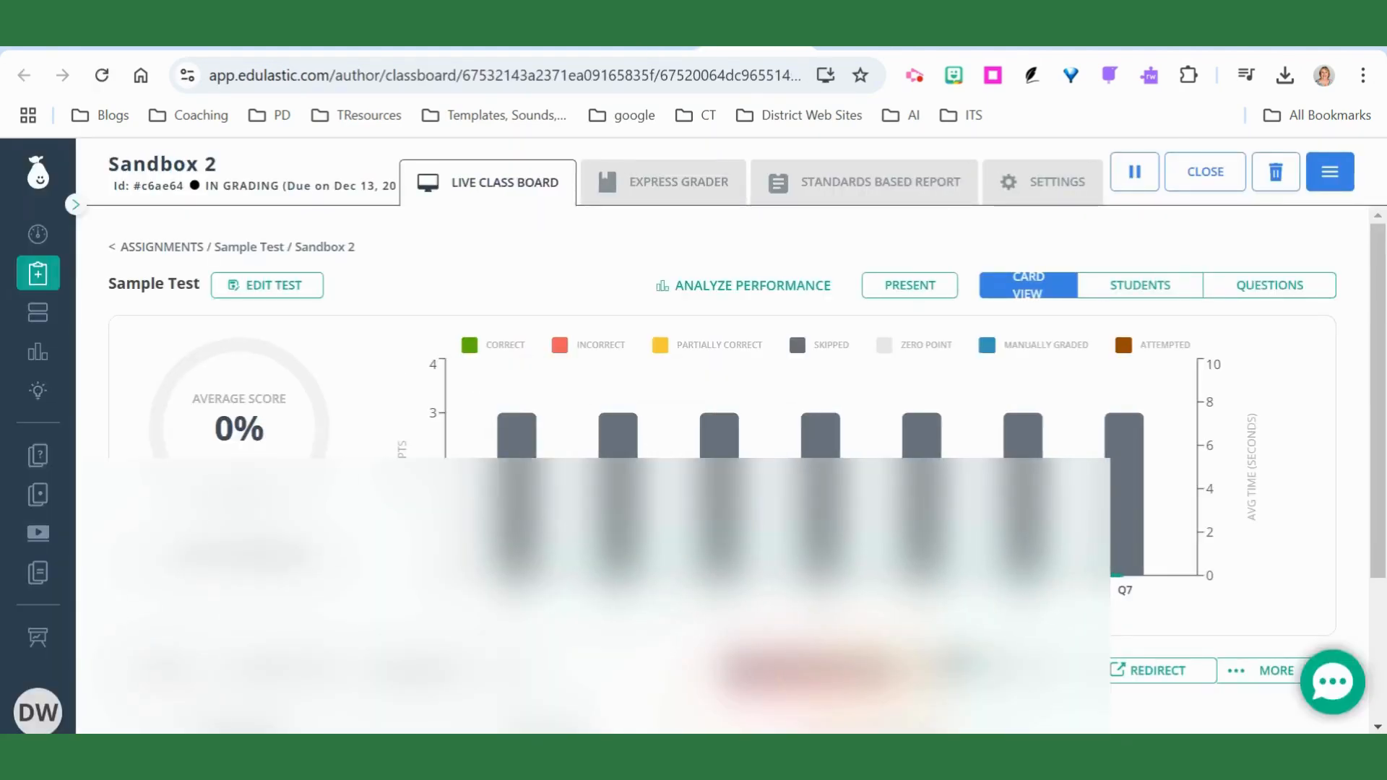
pyautogui.scroll(-3, 723, 469)
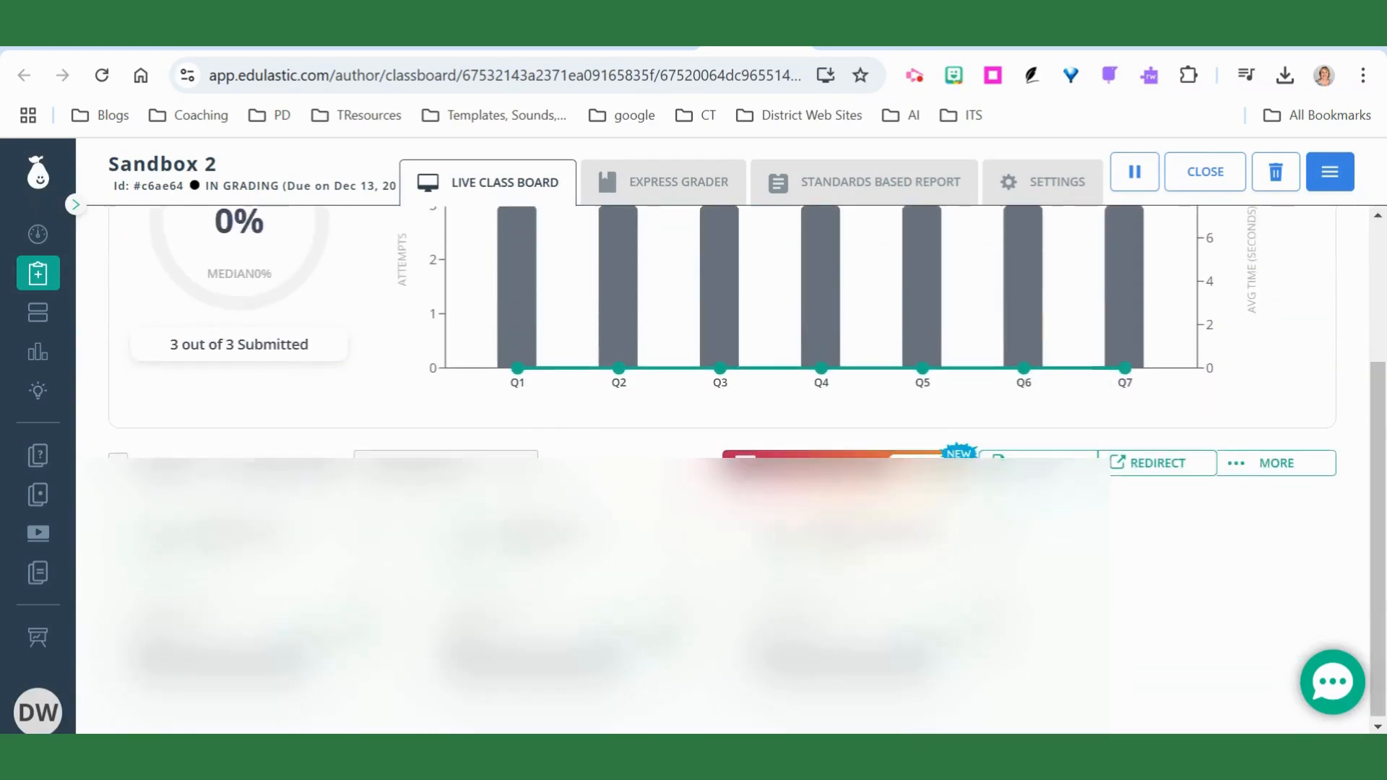